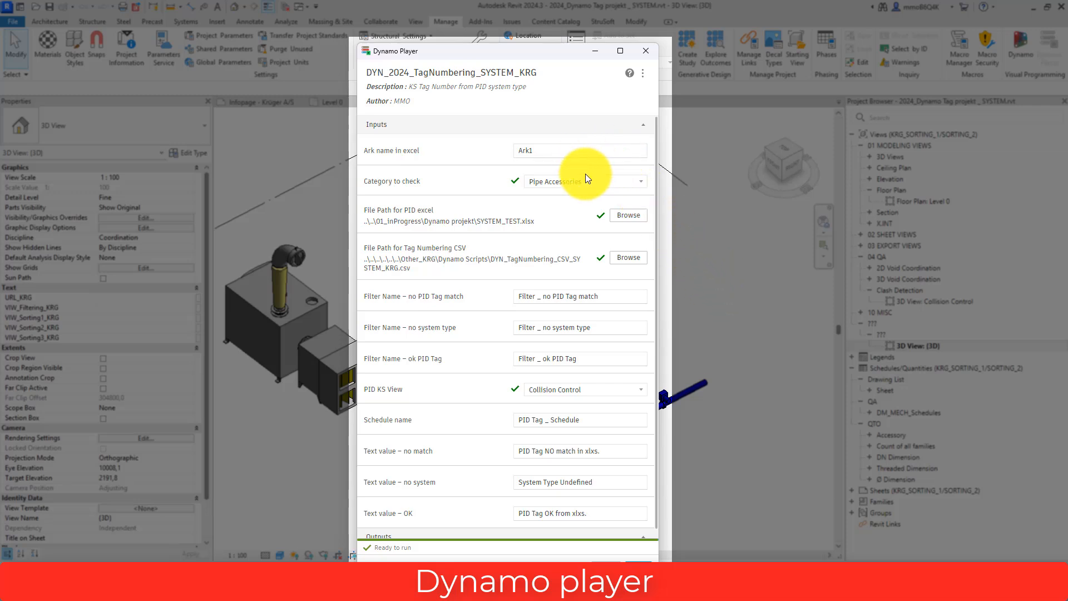
Choose Pipe Accessories as the category to check for the tag numbering script.
left_click(597, 185)
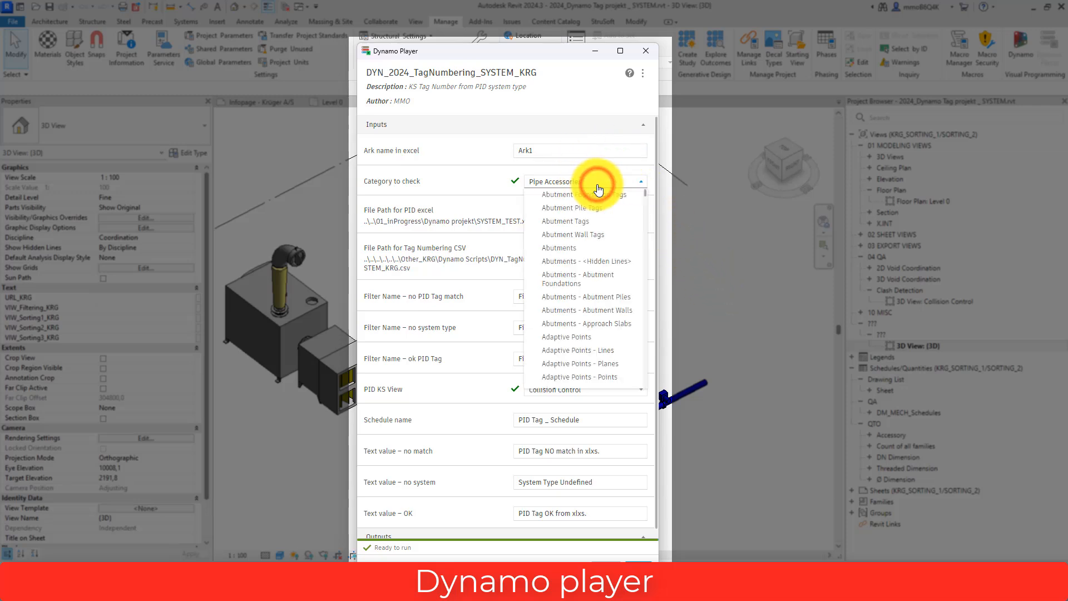
scroll(599, 248, "down", 2)
scroll(599, 251, "down", 20)
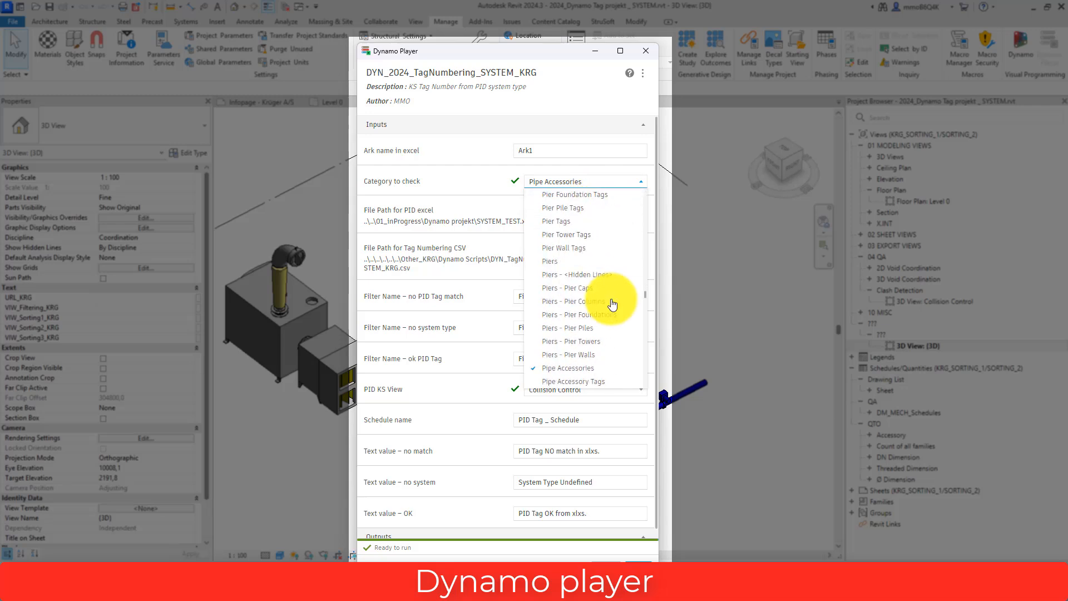
left_click(567, 369)
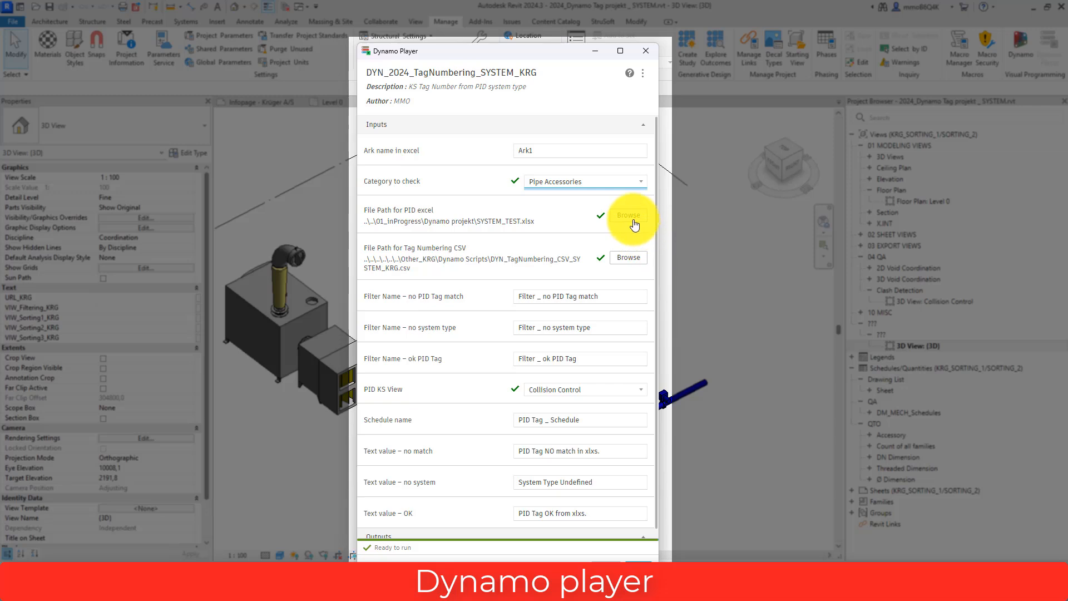
Set the tag numbering CSV path to DYN_TagNumbering_CSV_SYSTEM_KRG.csv and the PID Excel path to SYSTEM_TEST.xlsx.
left_click(625, 260)
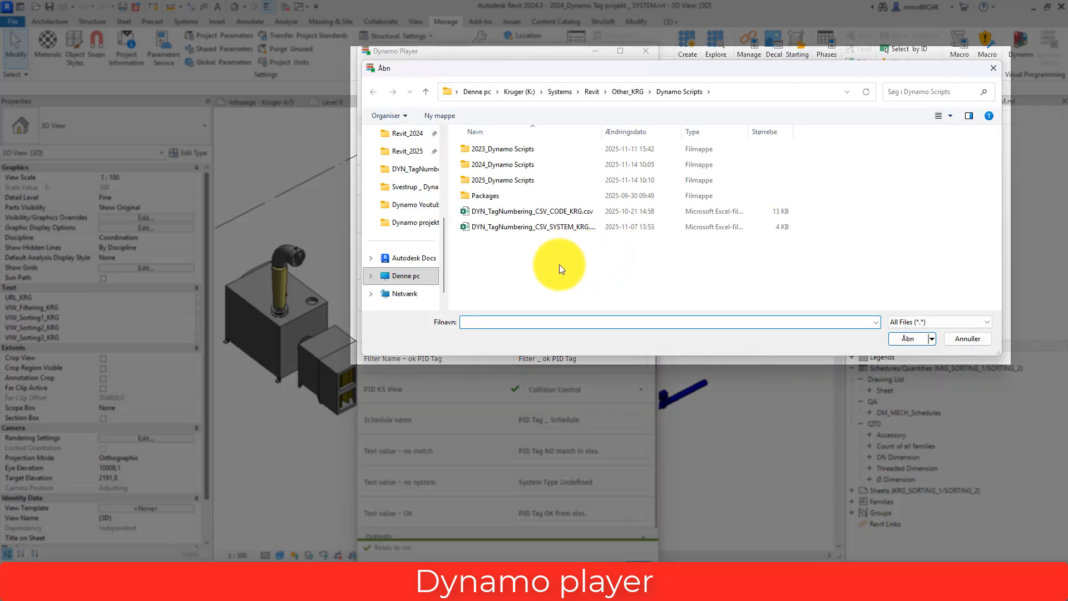
double_click(572, 228)
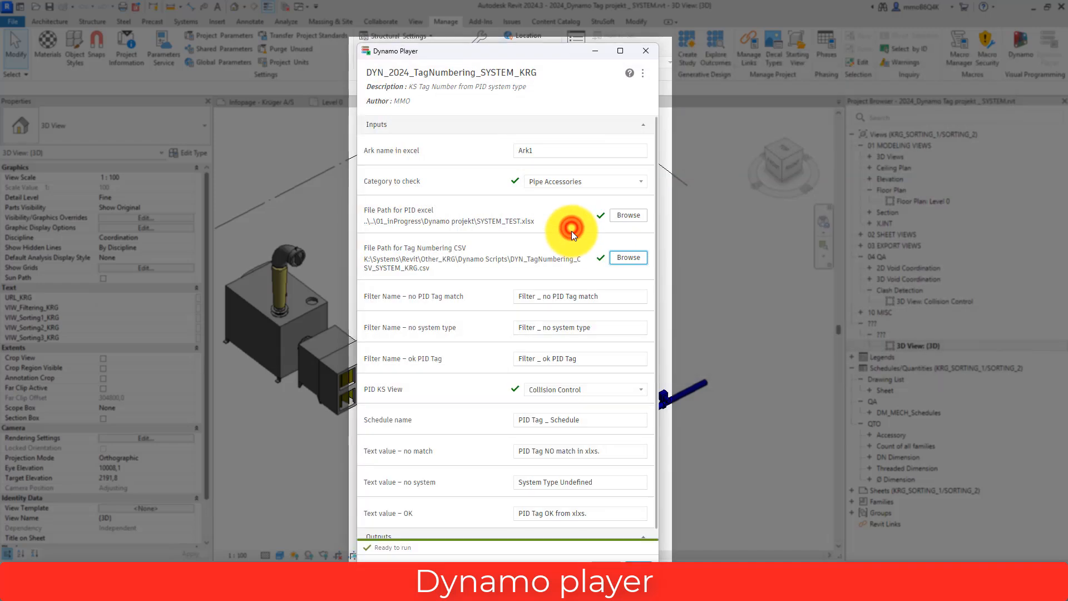
left_click(629, 217)
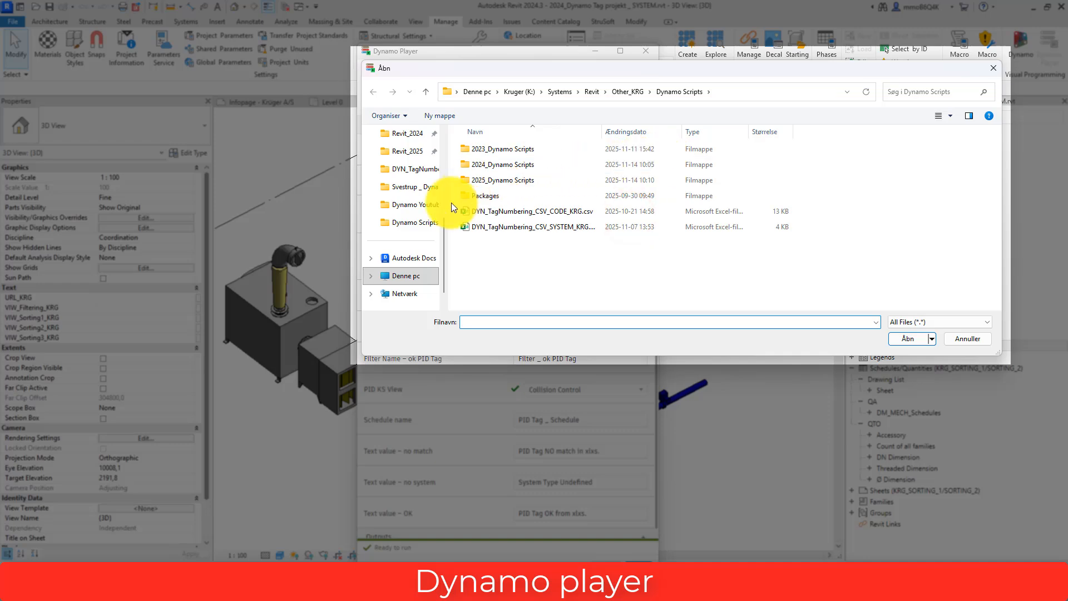
double_click(539, 305)
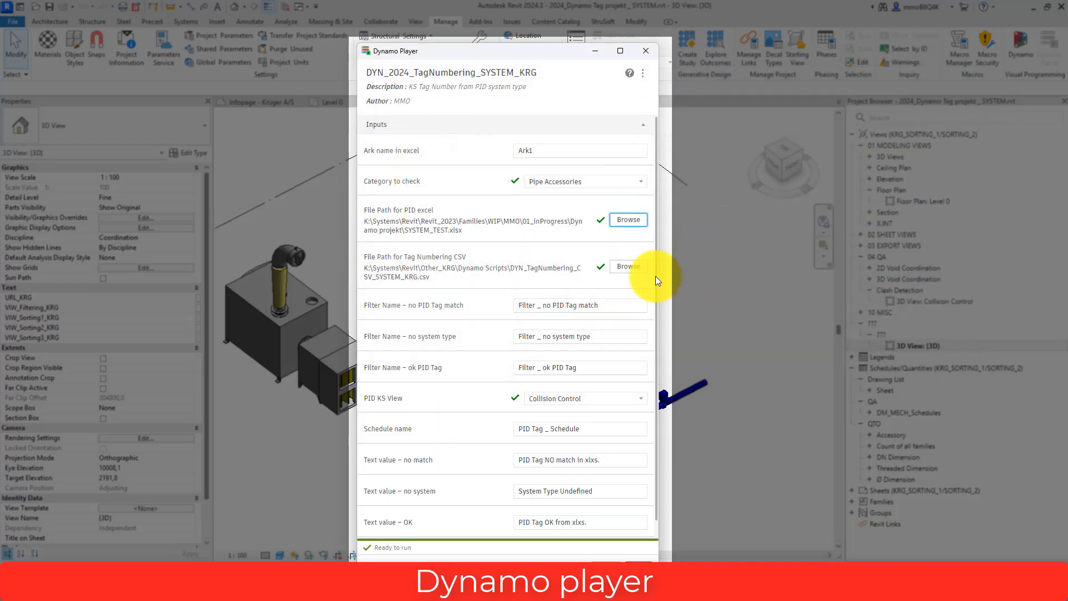
Set the PID KS View to Collision Control and keep Ark1 as the Excel sheet name.
left_click(601, 406)
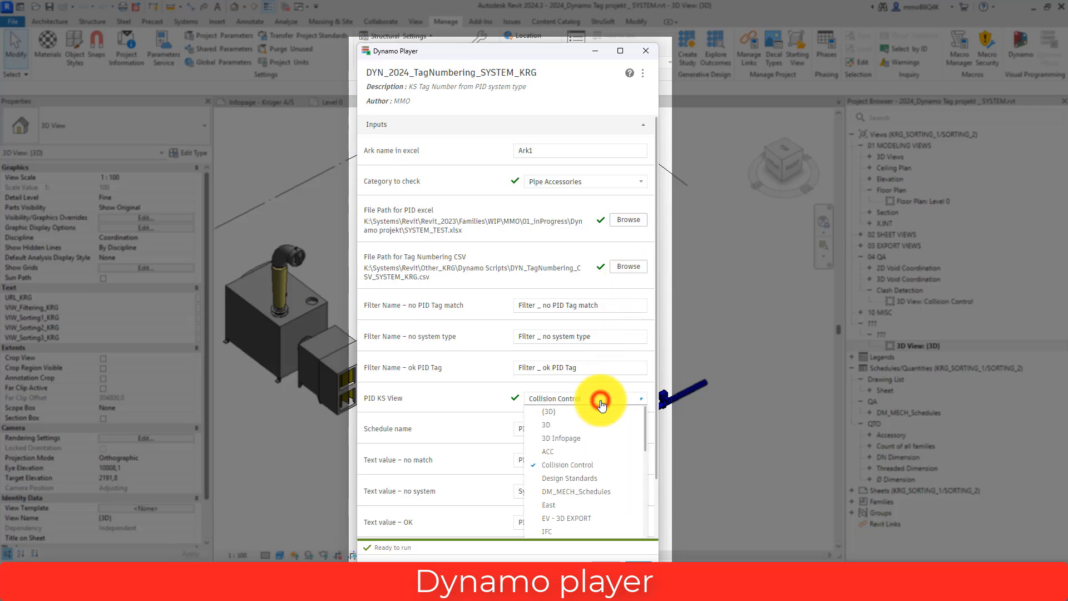
left_click(596, 465)
scroll(655, 352, "down", 1)
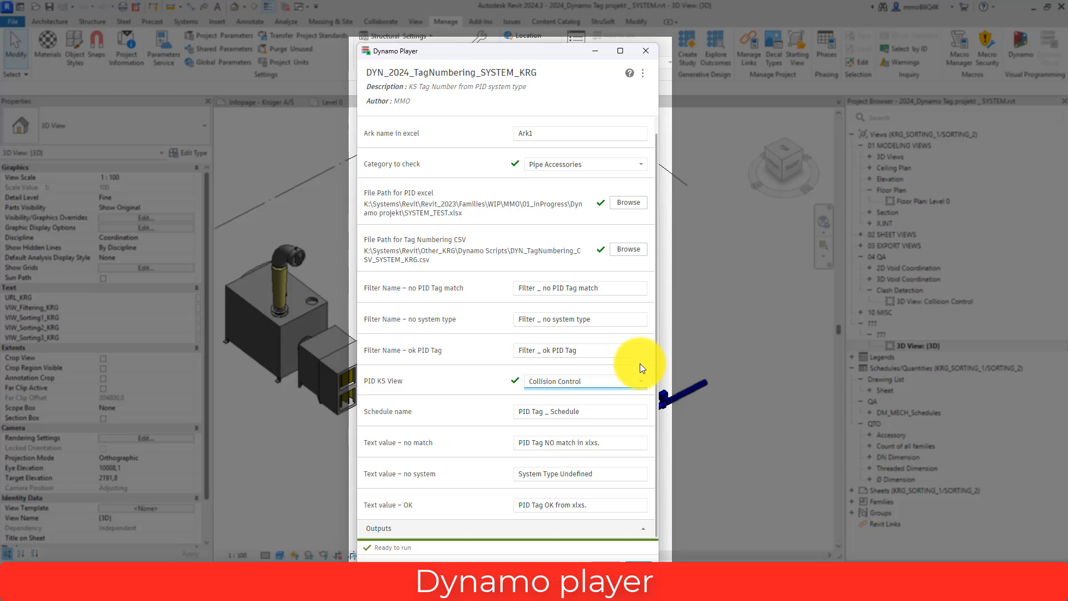
scroll(644, 363, "up", 1)
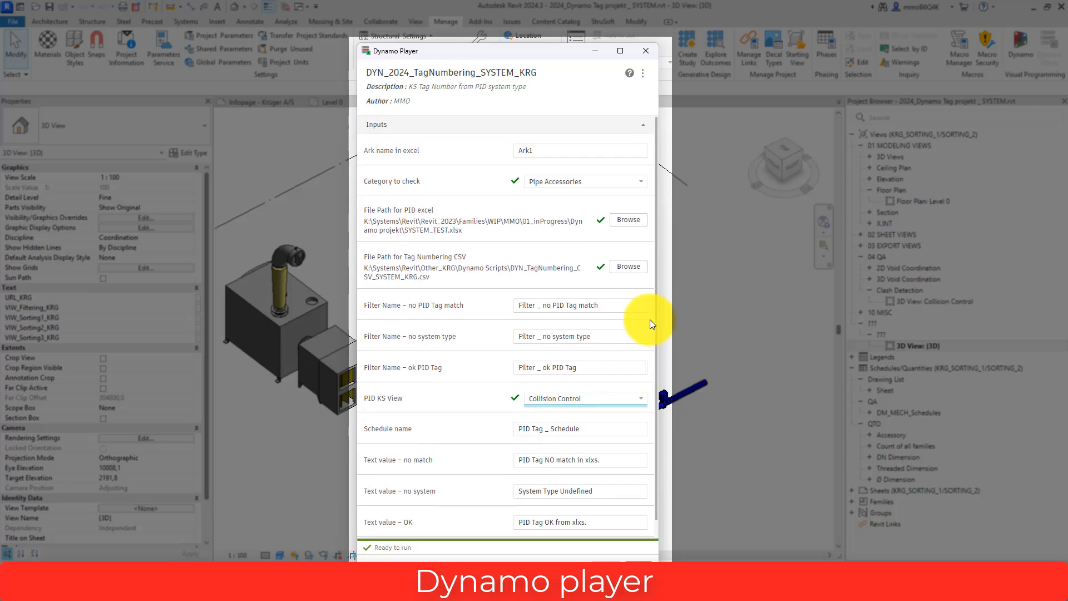
double_click(584, 148)
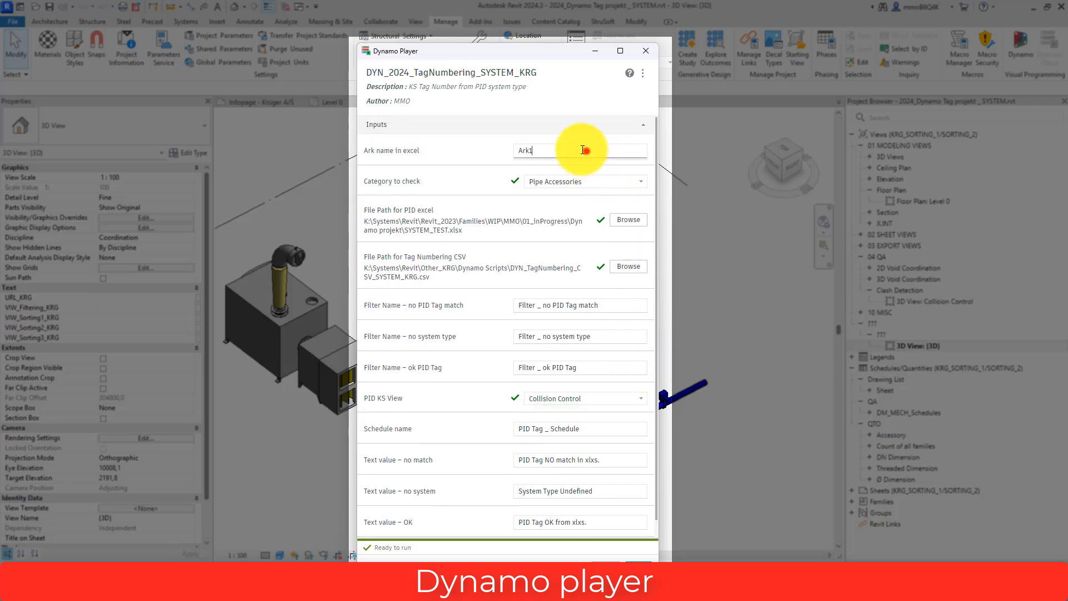
left_click(486, 155)
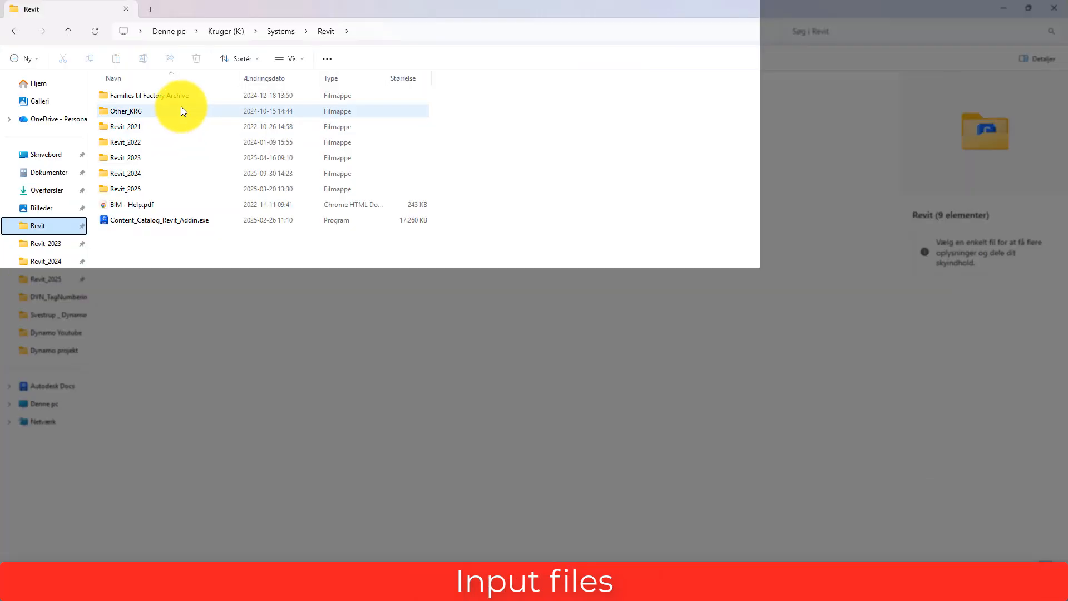
Open DYN_TagNumbering_CSV_SYSTEM_KRG.csv from the Other_KRG\Dynamo Scripts folder in a maximized Excel window.
double_click(174, 111)
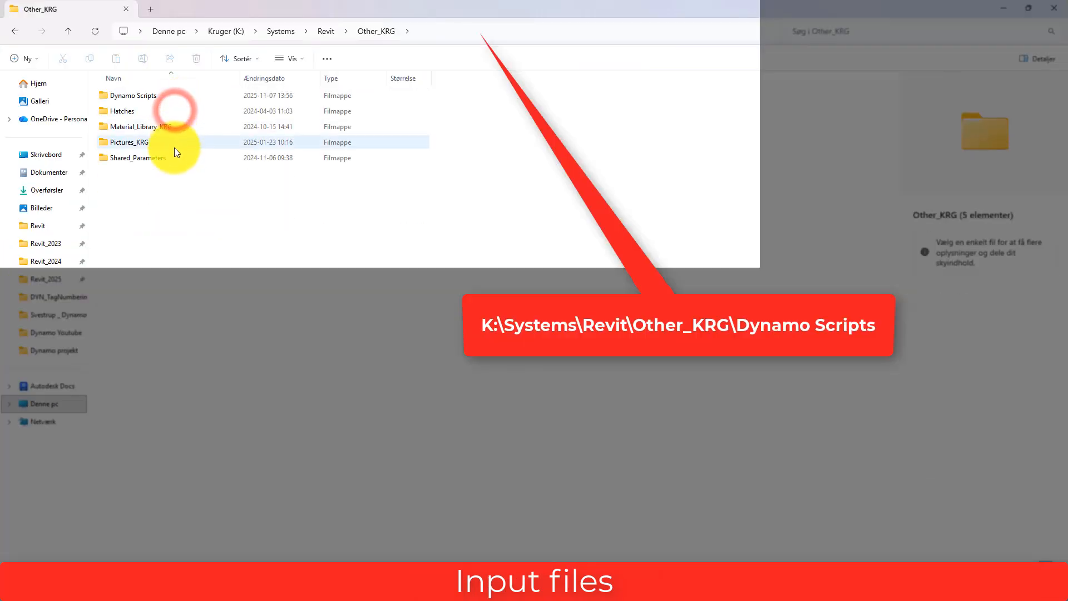
double_click(155, 97)
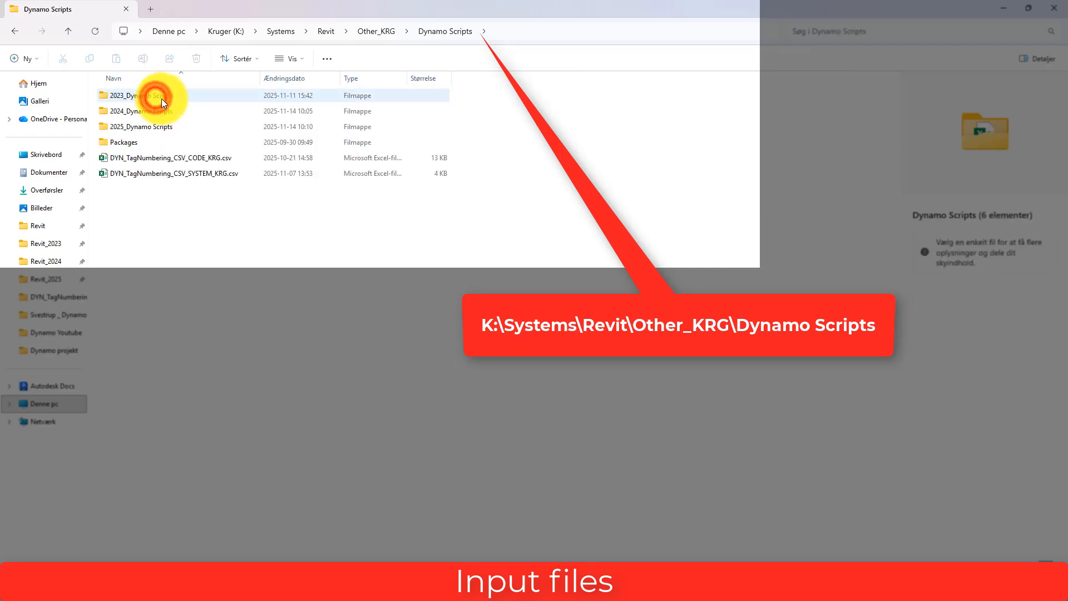
left_click(221, 175)
double_click(221, 176)
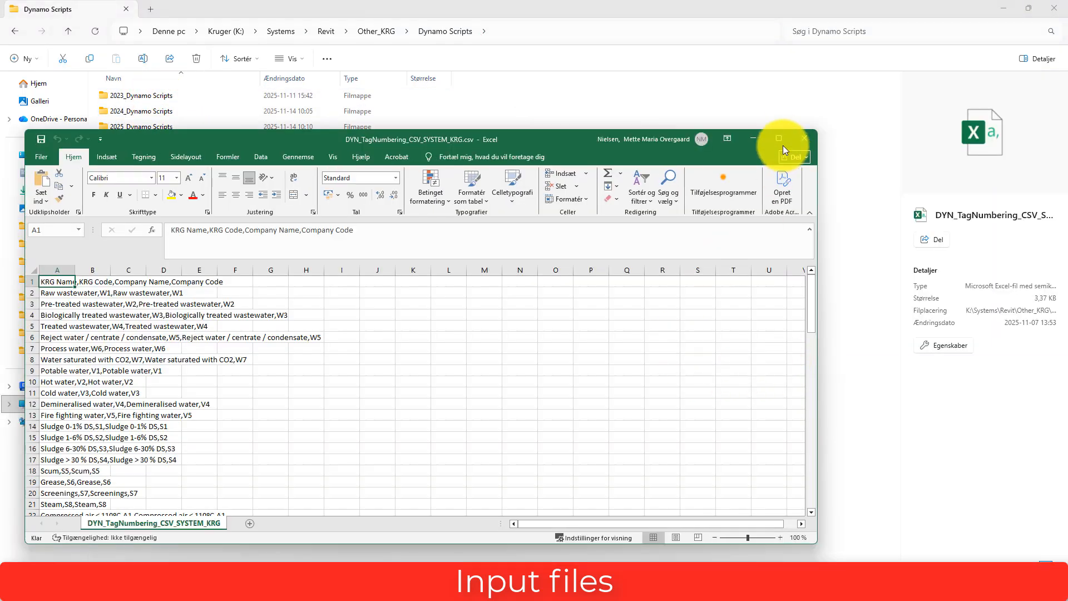
left_click(777, 136)
Split column A's text into separate columns, adding comma as a delimiter.
left_click(31, 140)
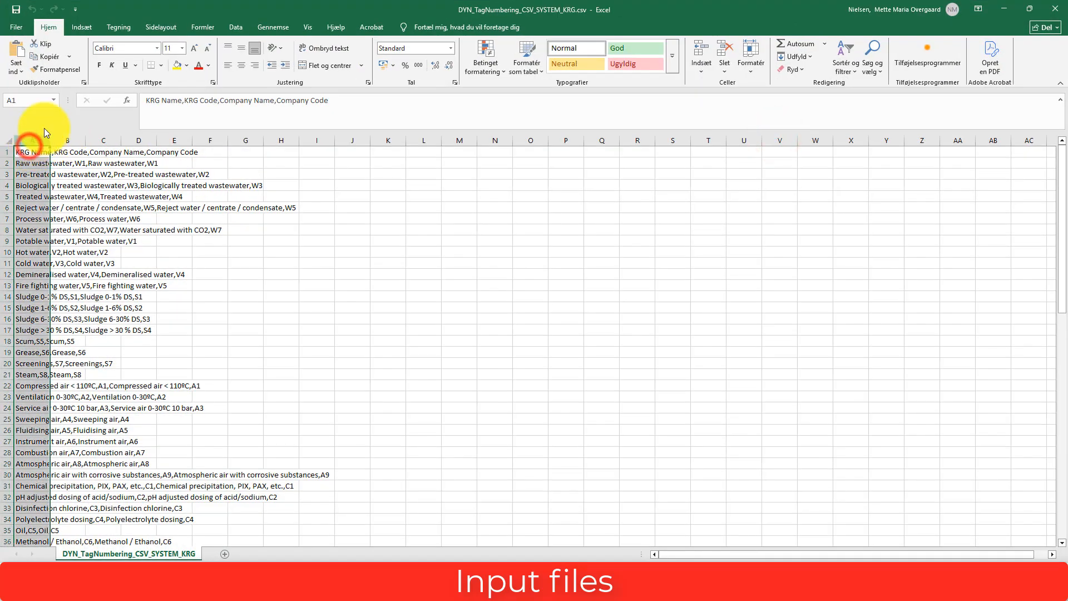
left_click(237, 28)
left_click(477, 62)
left_click(704, 377)
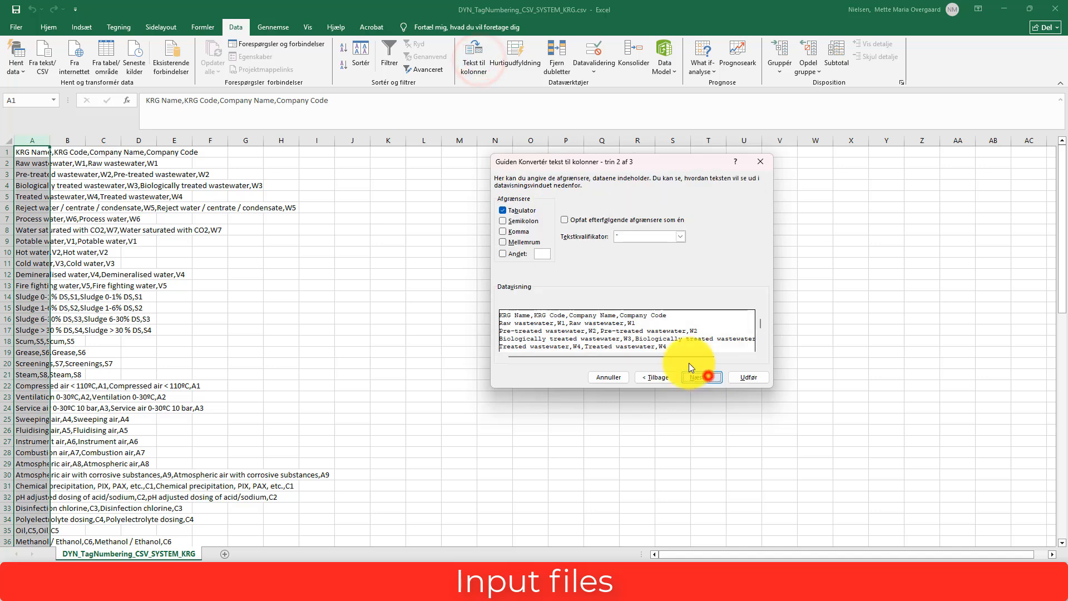
left_click(503, 231)
left_click(749, 376)
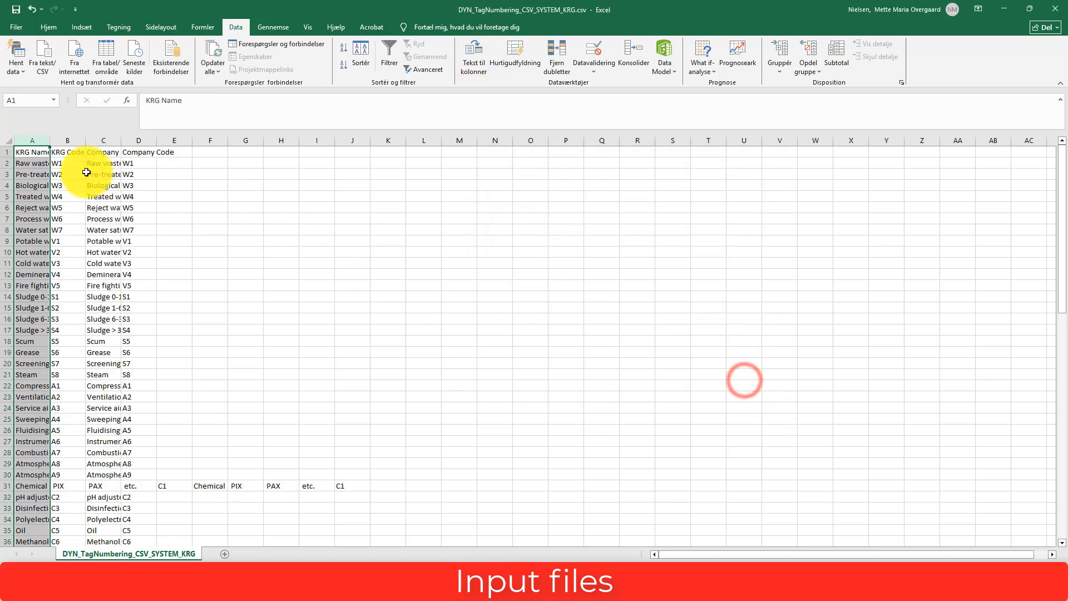
Autofit the widths of columns A to D to their contents.
double_click(50, 140)
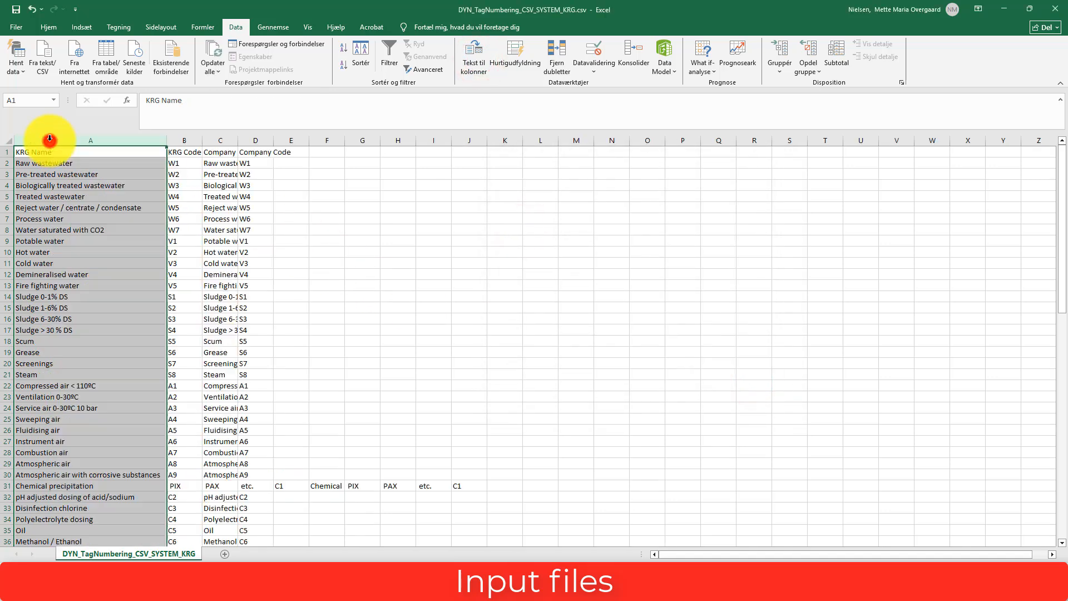
double_click(202, 140)
double_click(295, 140)
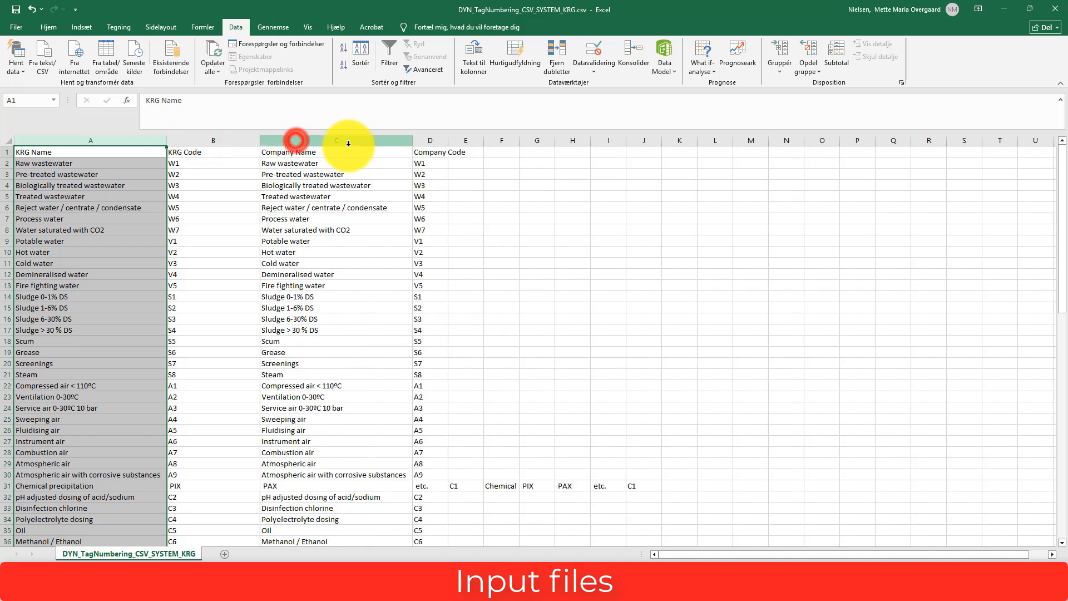
double_click(450, 139)
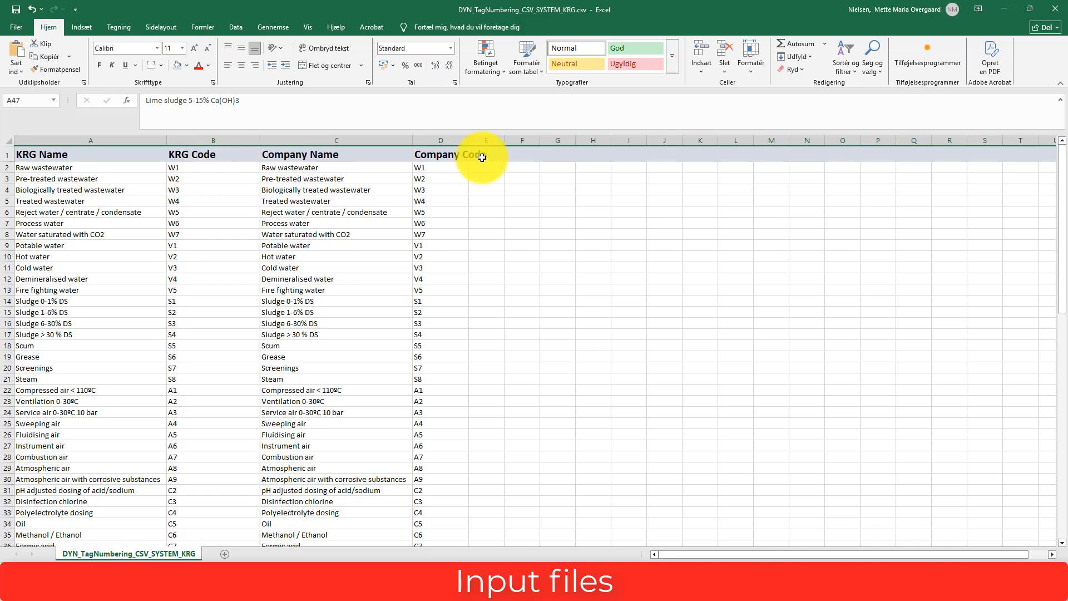
Review the KRG and company system names and codes throughout the list, and close the CSV file.
scroll(594, 294, "down", 7)
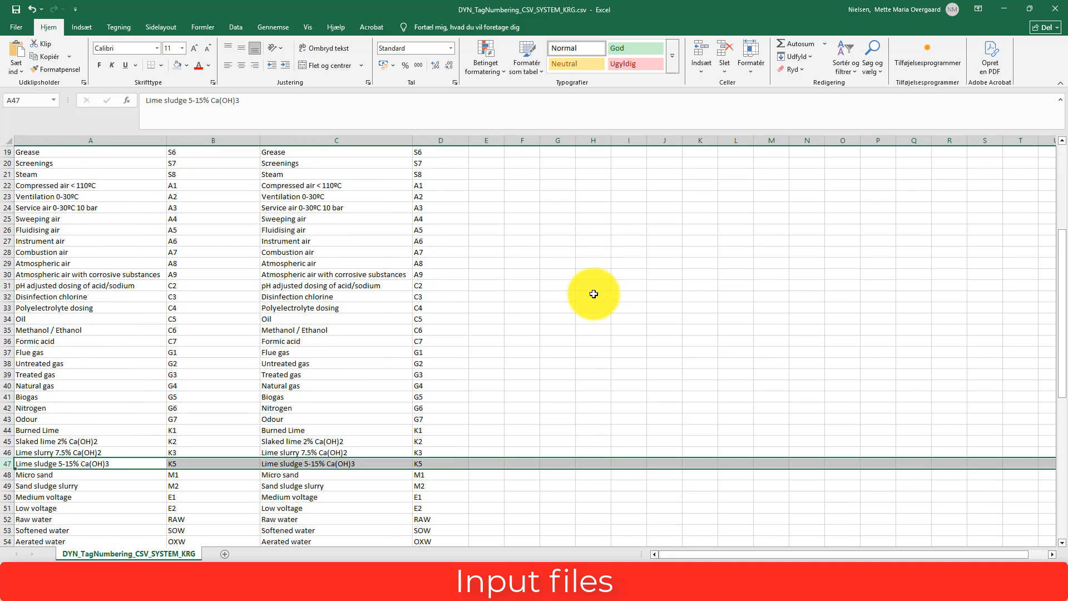
left_click(593, 294)
scroll(594, 295, "down", 7)
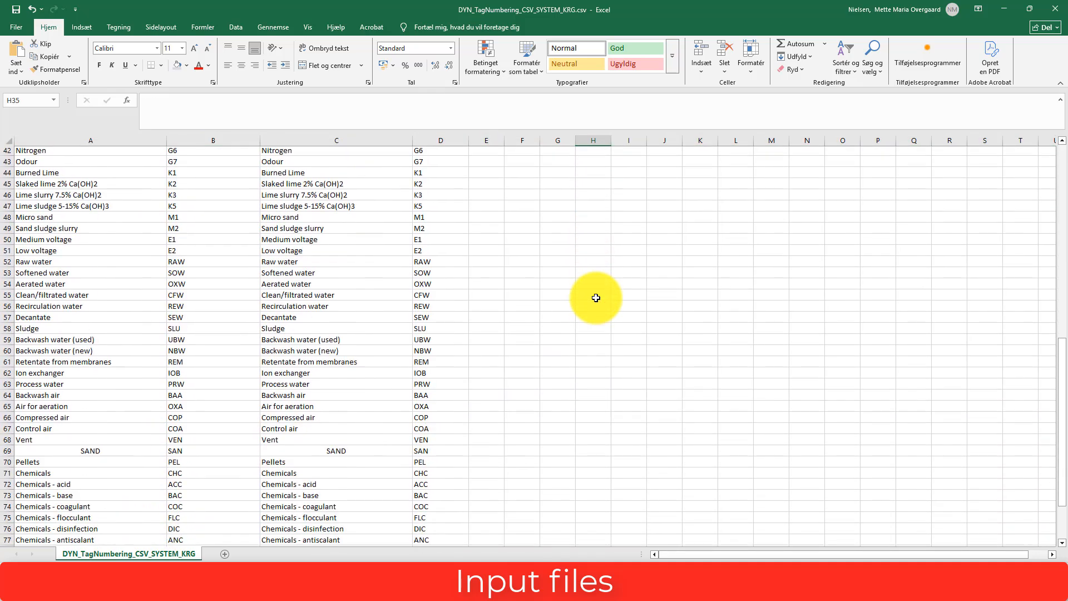
scroll(595, 301, "up", 13)
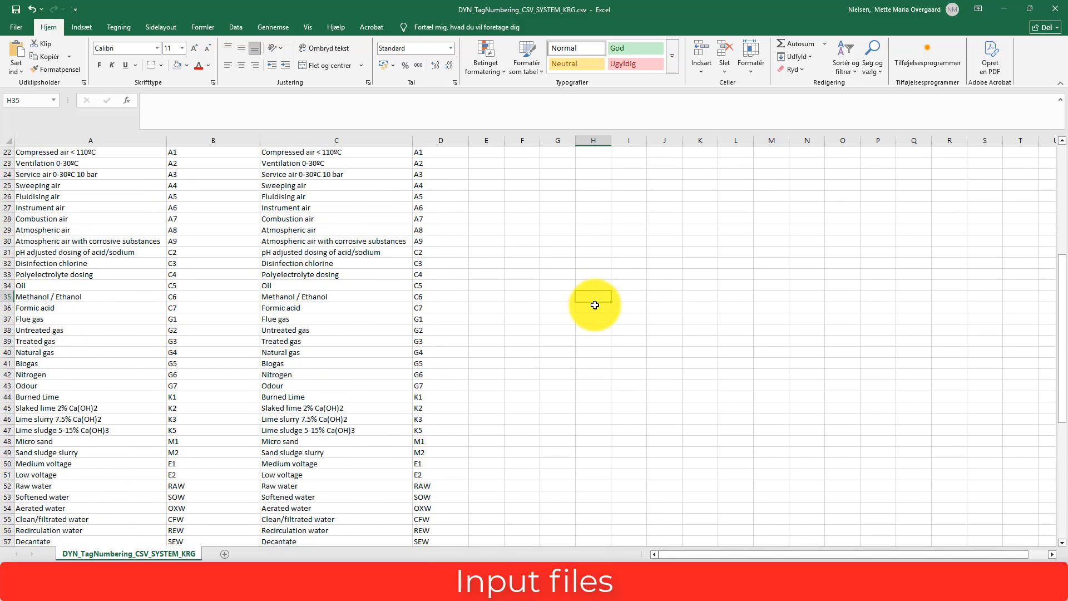
scroll(594, 307, "up", 1)
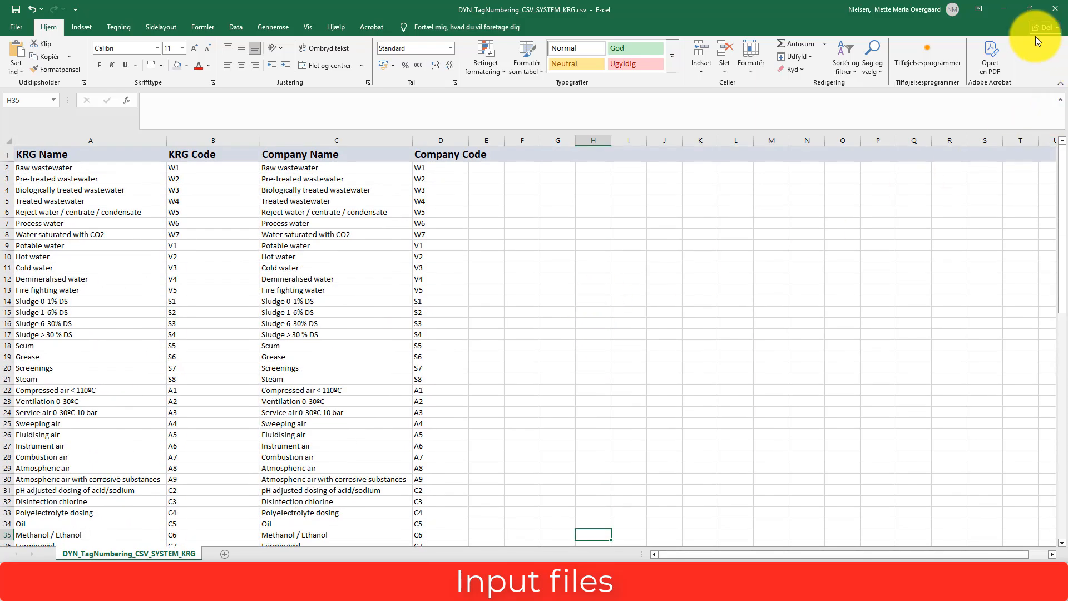
left_click(1055, 14)
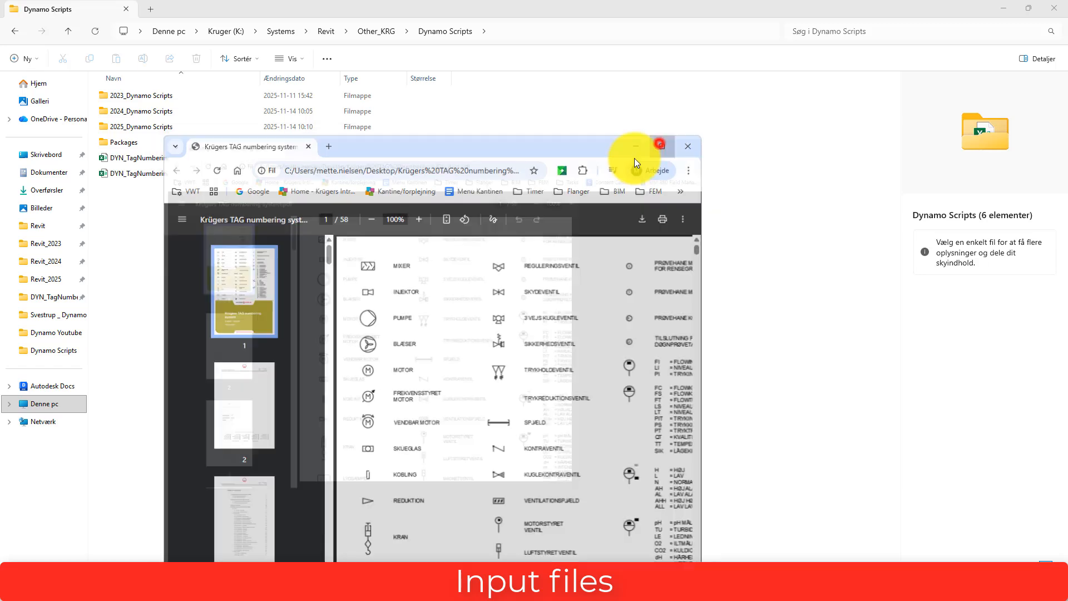
Examine the media codes and colours for pipelines in the Krügers TAG numbering system PDF, and close it.
left_click(659, 146)
scroll(873, 312, "down", 4)
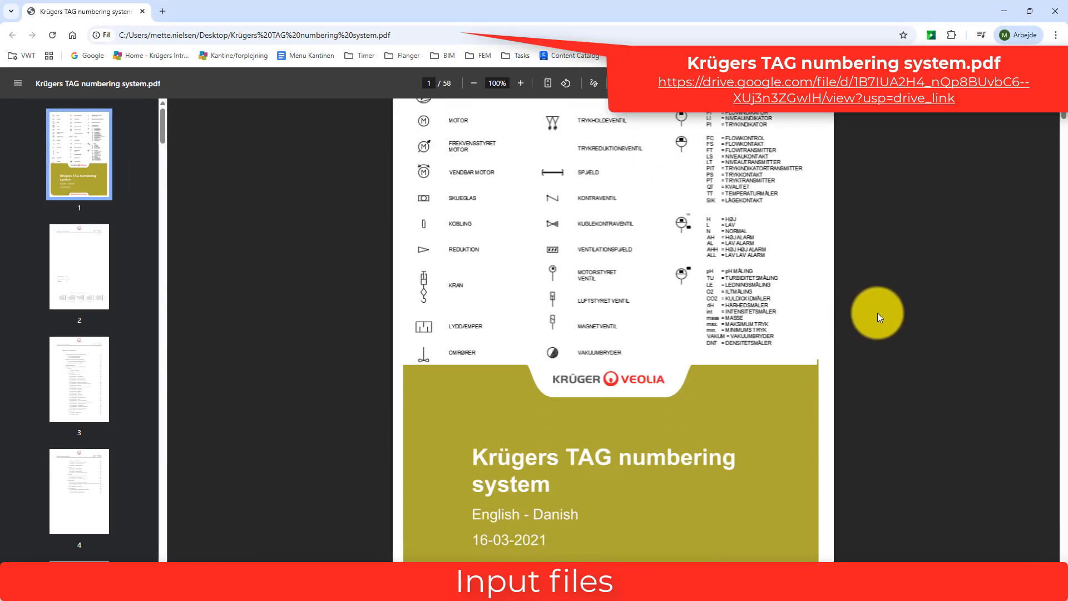
scroll(860, 377, "down", 17)
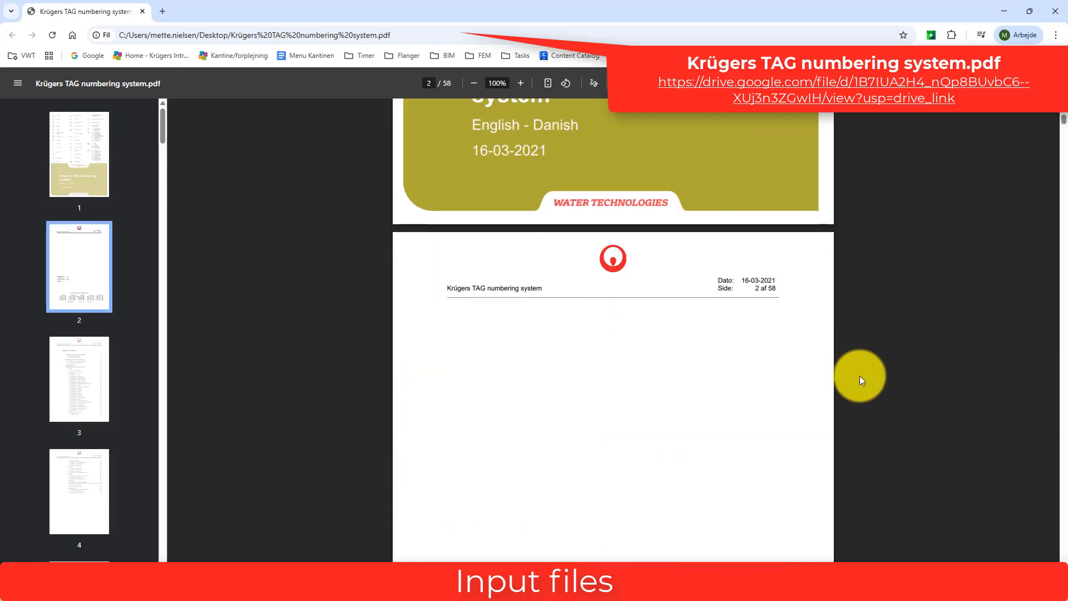
scroll(853, 385, "down", 1)
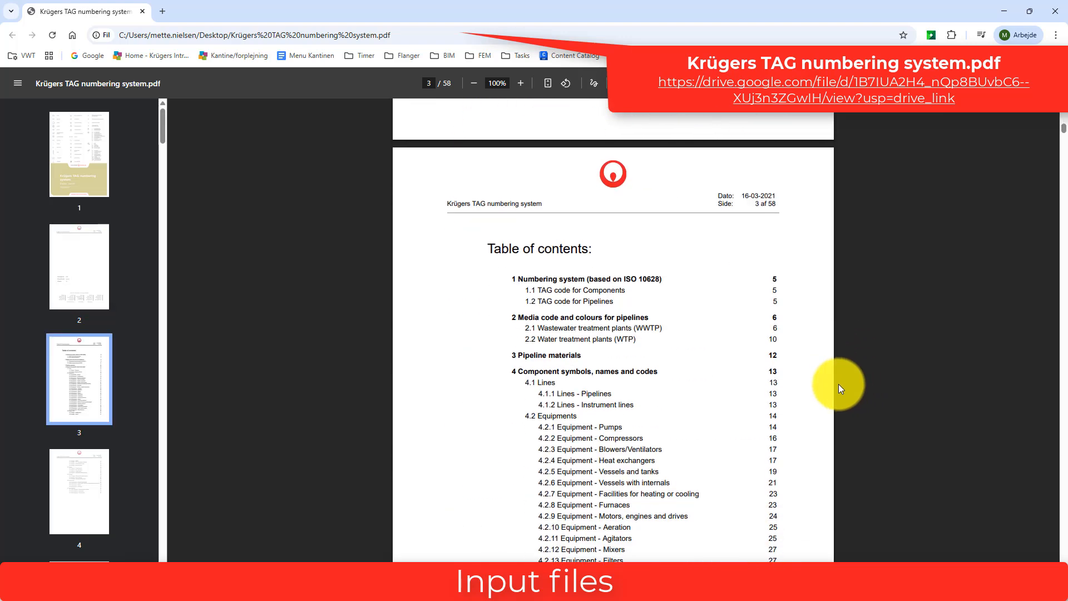
left_click(615, 300)
scroll(835, 305, "down", 3)
scroll(862, 310, "down", 4)
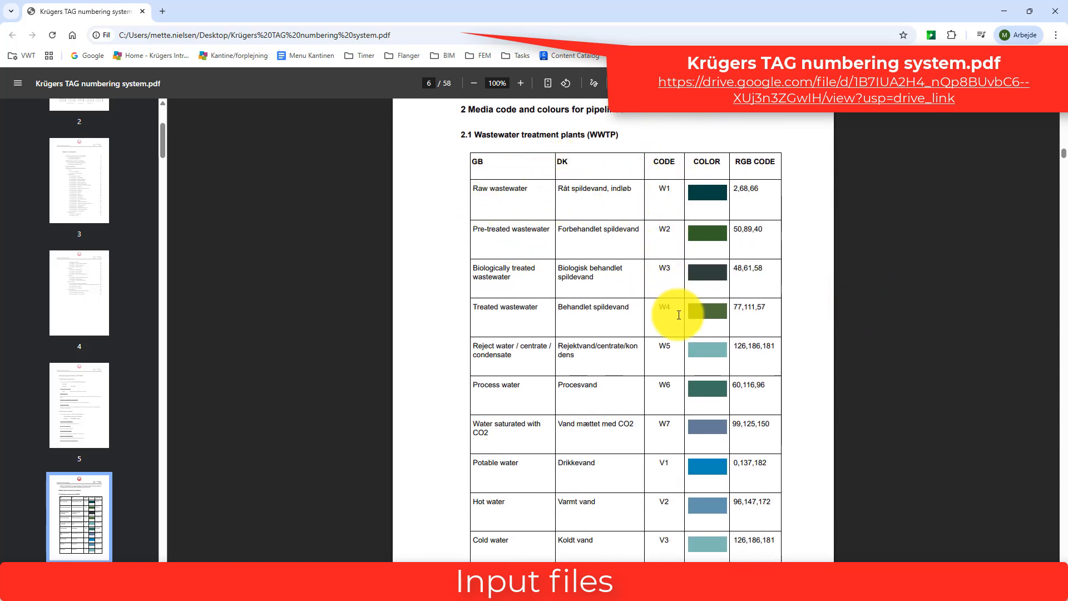
scroll(905, 281, "down", 6)
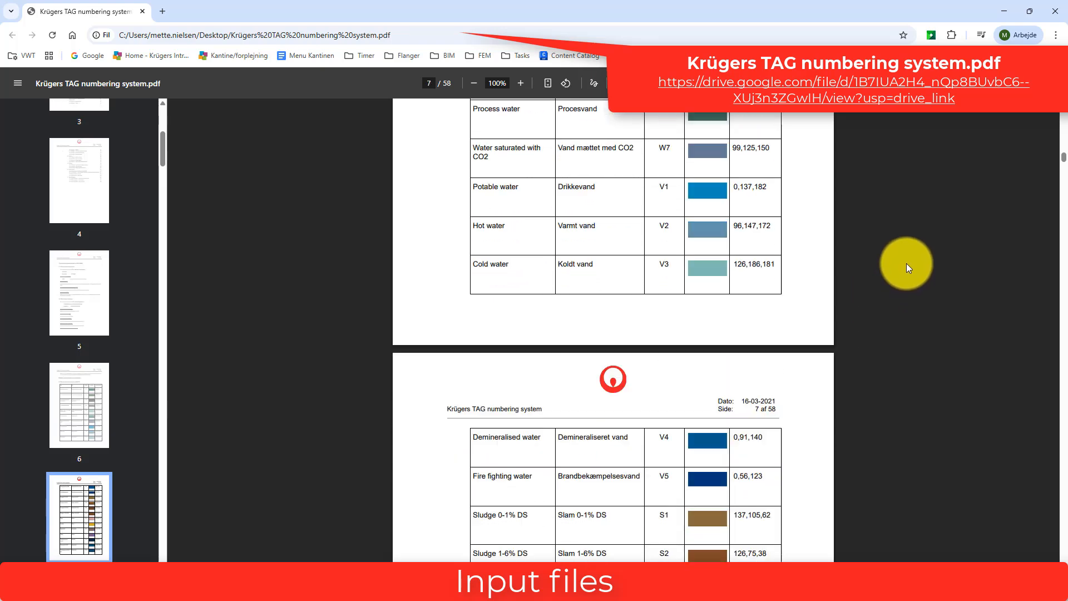
left_click(1059, 16)
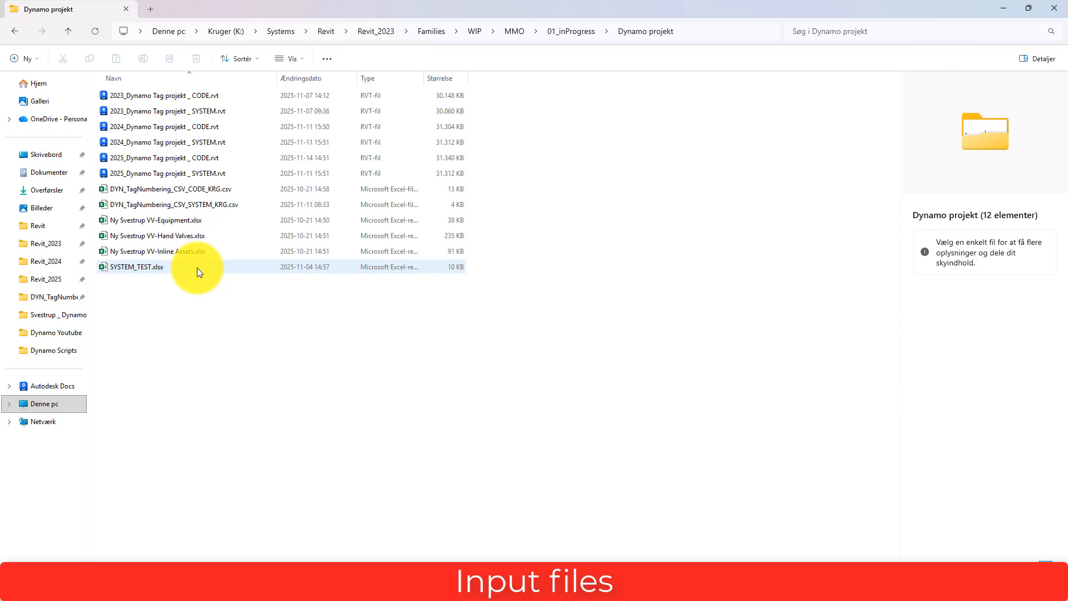
Open SYSTEM_TEST.xlsx from the Dynamo projekt folder and widen its Description column.
left_click(197, 267)
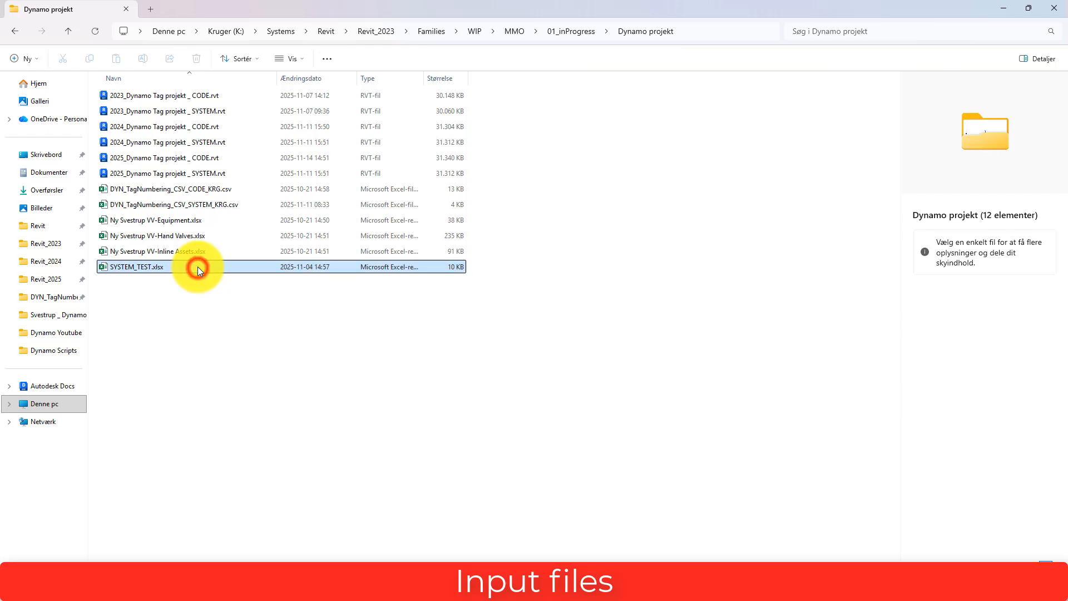
double_click(198, 268)
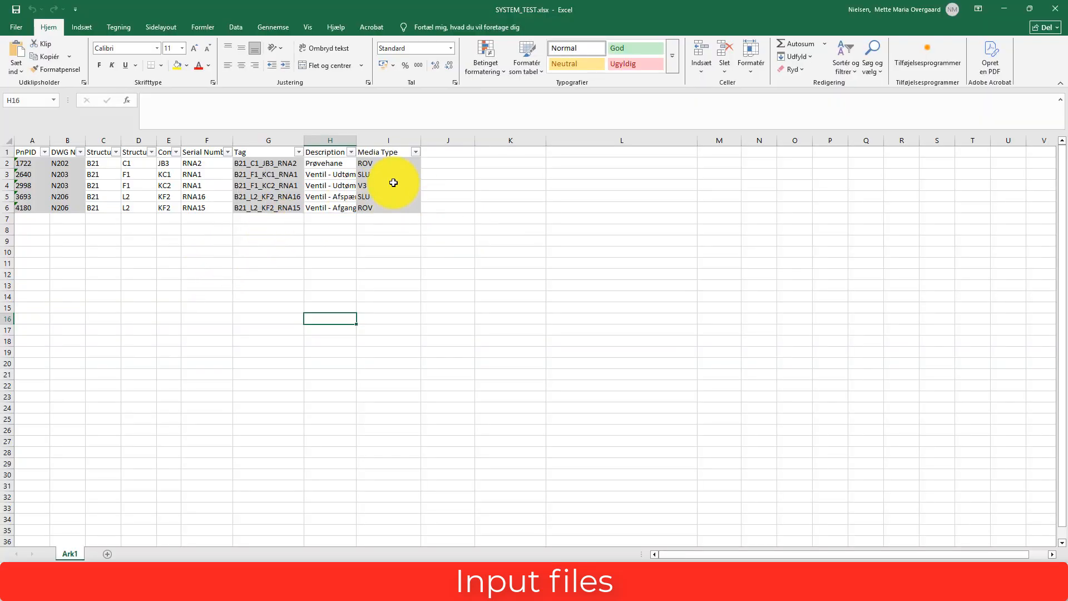
left_click_drag(357, 139, 428, 140)
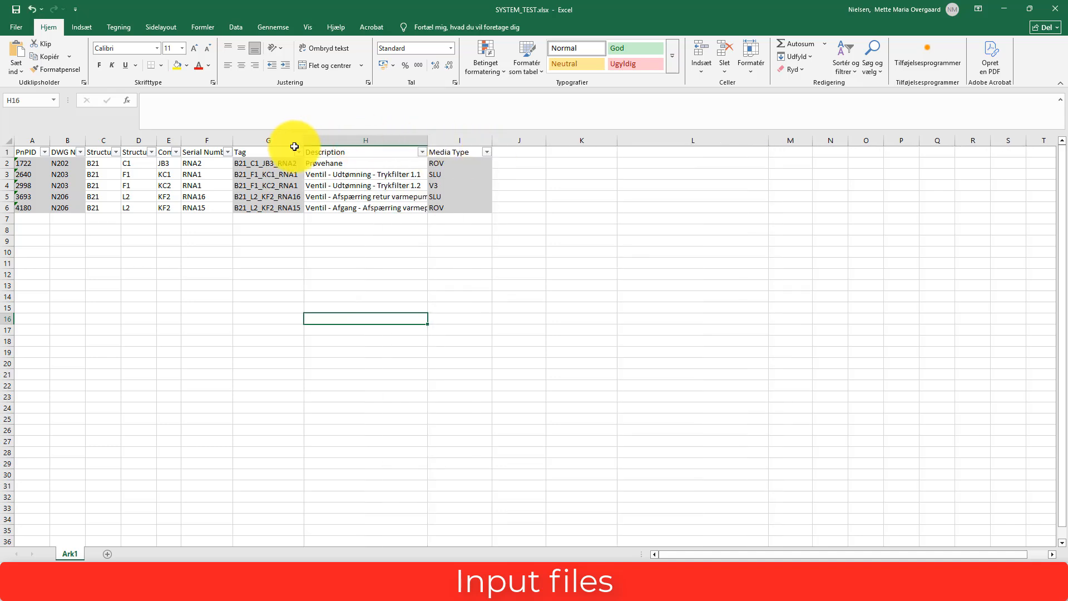
Widen the Tag column, review the header row and the Tag and Media Type columns, and close SYSTEM_TEST.xlsx.
left_click_drag(306, 141, 323, 141)
left_click(324, 252)
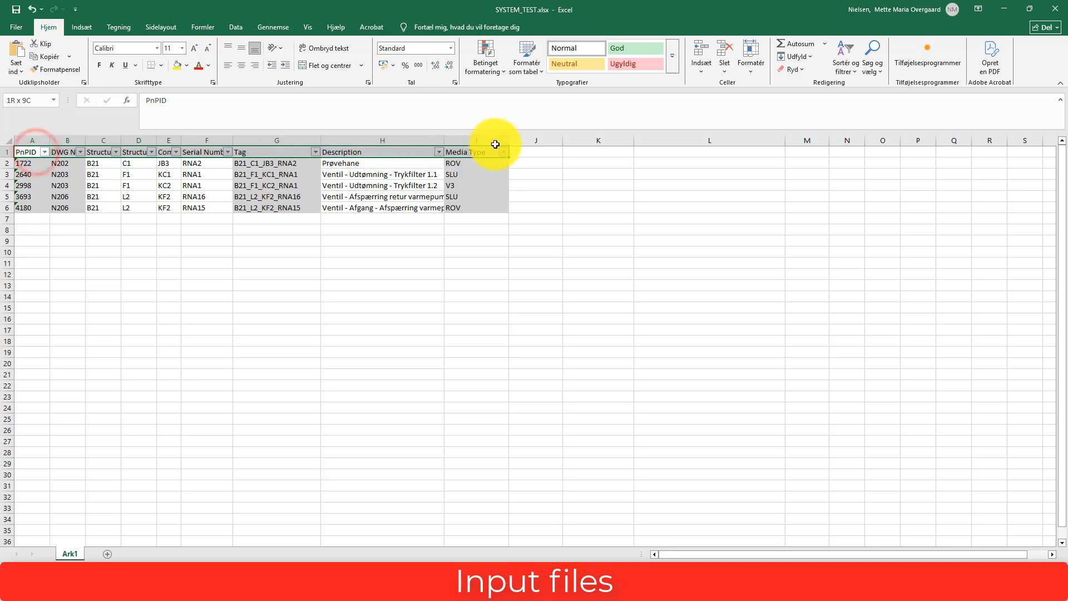
left_click(455, 285)
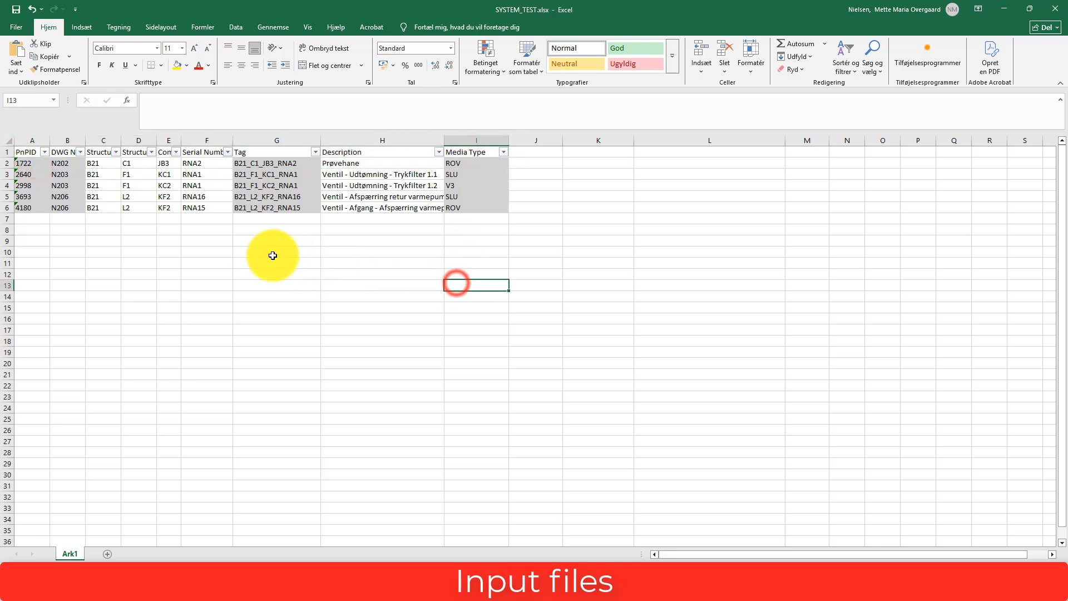
left_click(281, 151)
left_click_drag(282, 166, 282, 295)
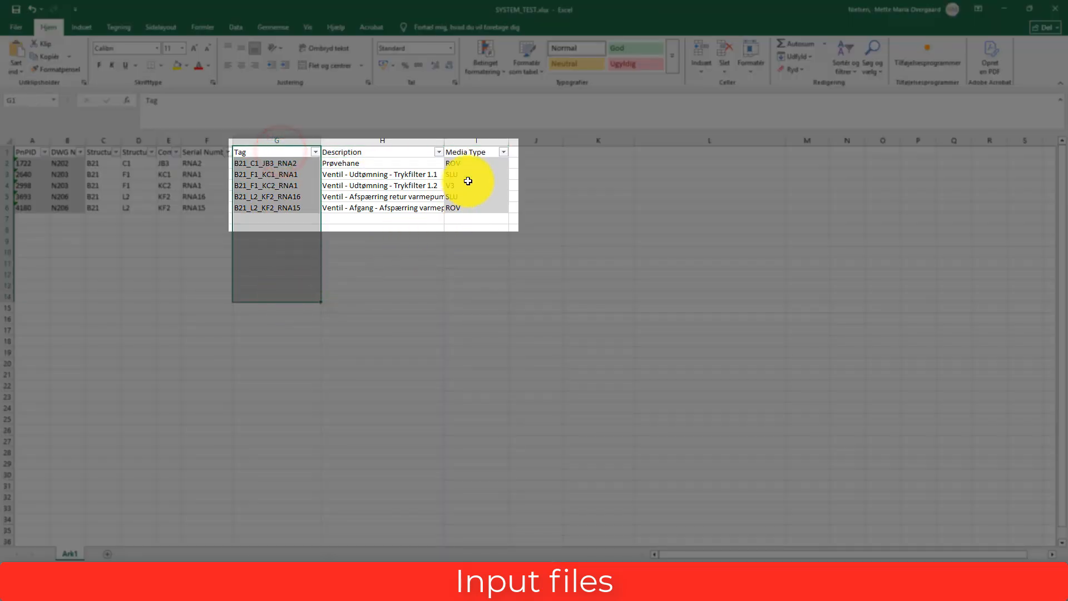
left_click_drag(465, 151, 476, 284, "ctrl")
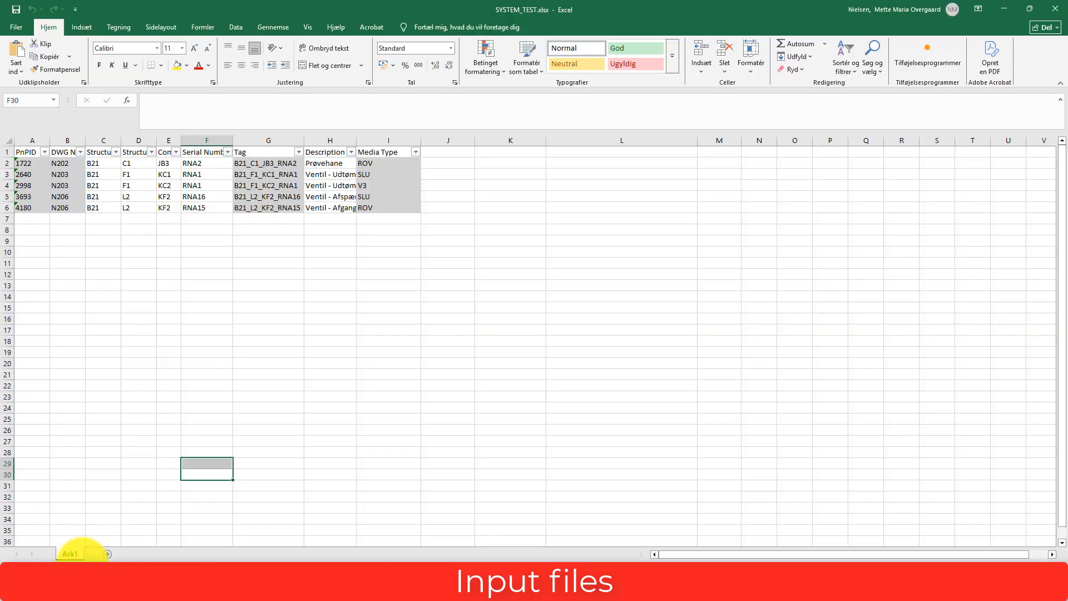
left_click(1054, 10)
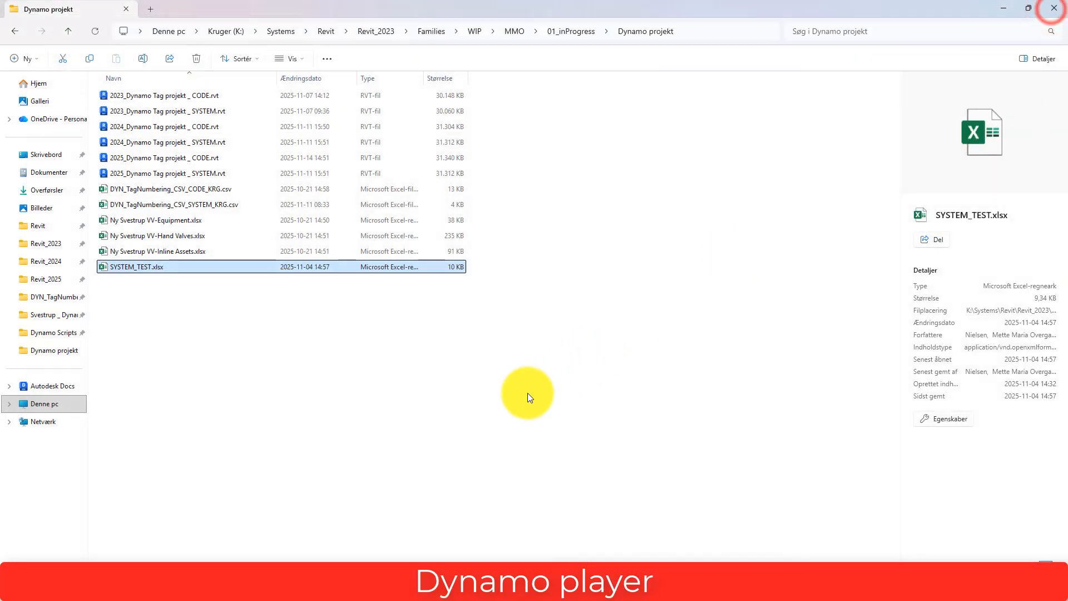
Run the DYN_2024_TagNumbering_SYSTEM_KRG script in Revit's Dynamo Player, dismiss the list of unmatched PID tags, and close the player.
left_click(514, 402)
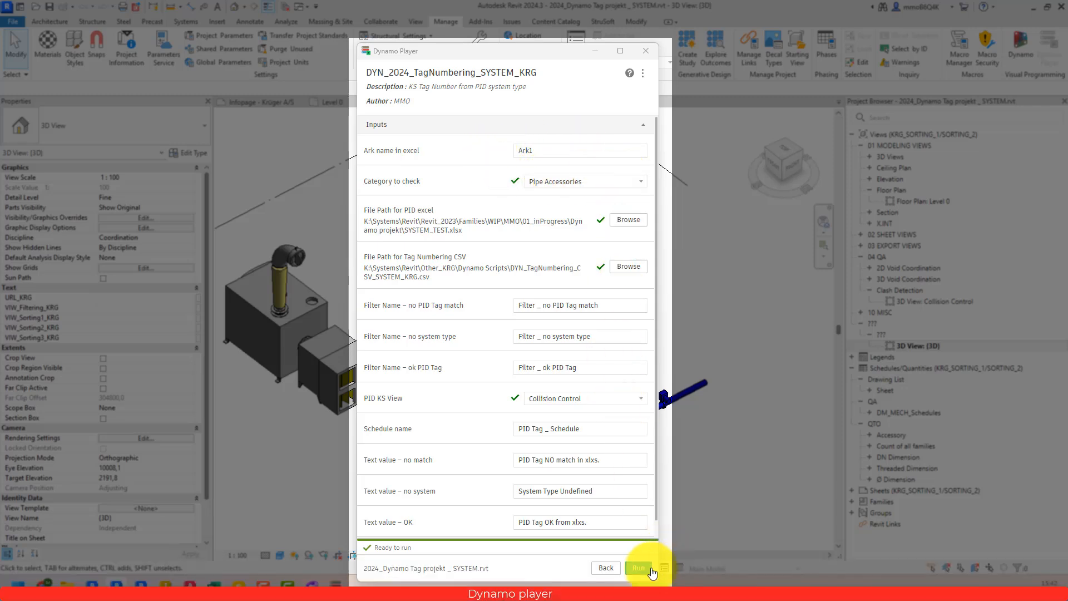
left_click(640, 568)
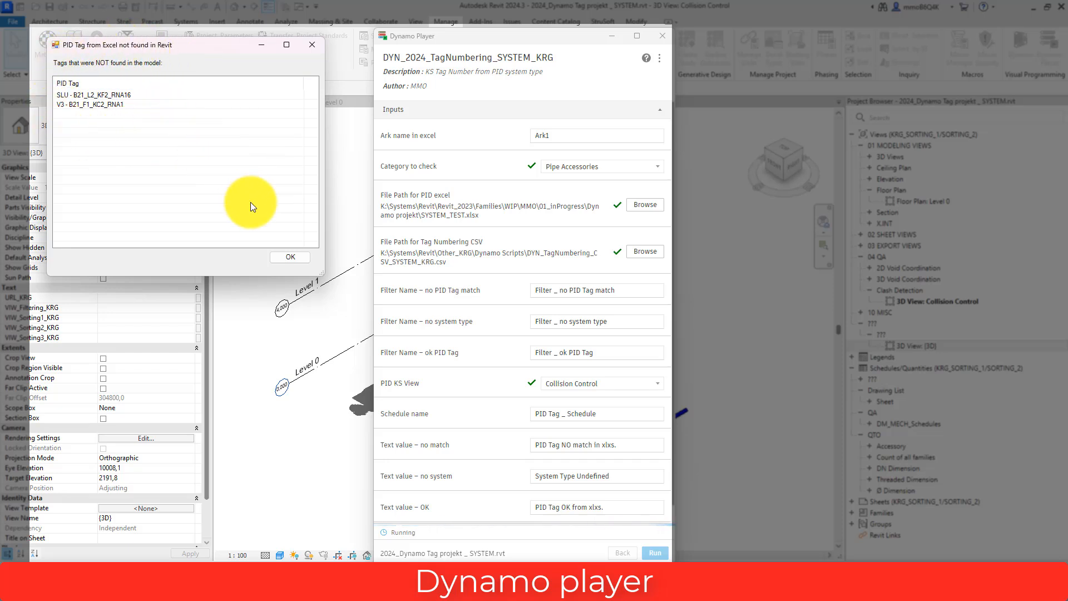
left_click(289, 258)
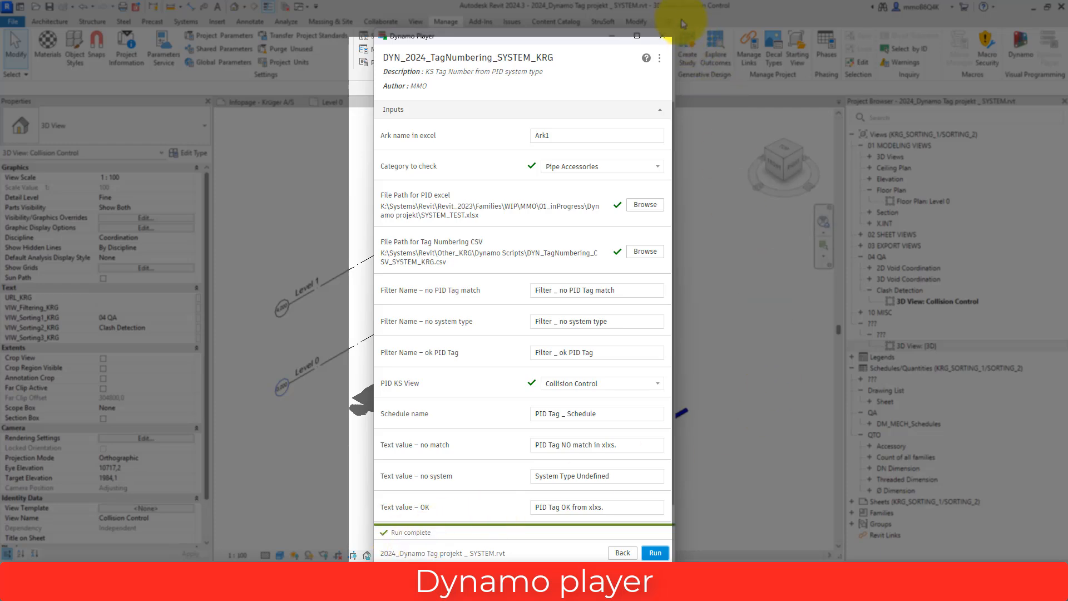
left_click(668, 36)
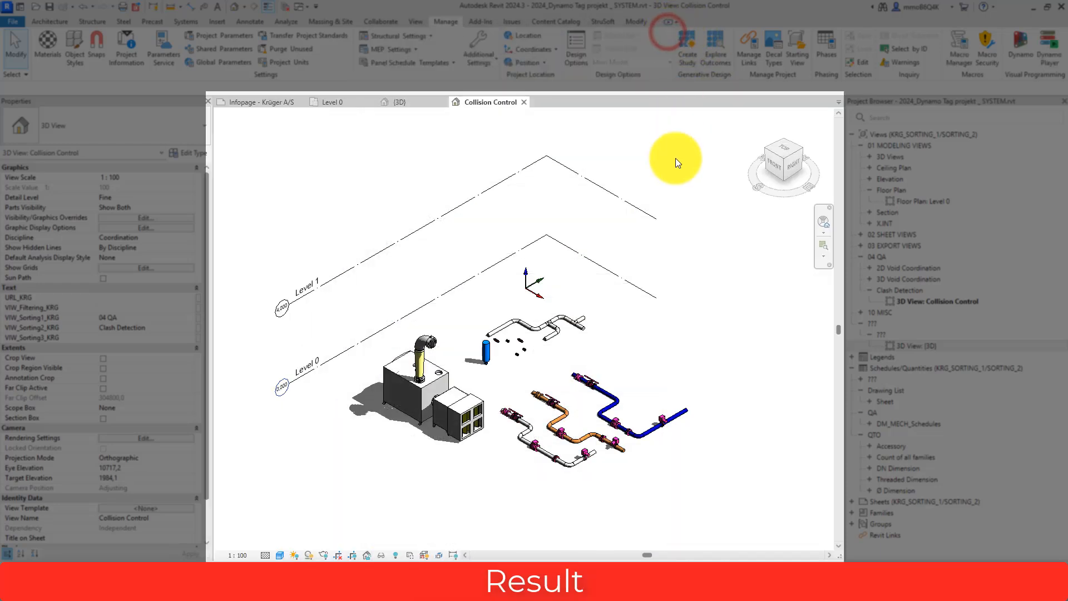
Examine the coloured pipe accessories in the Collision Control view and the PID Tag and Text (KRG) values of the orange pipeline's ball valve.
scroll(588, 465, "up", 5)
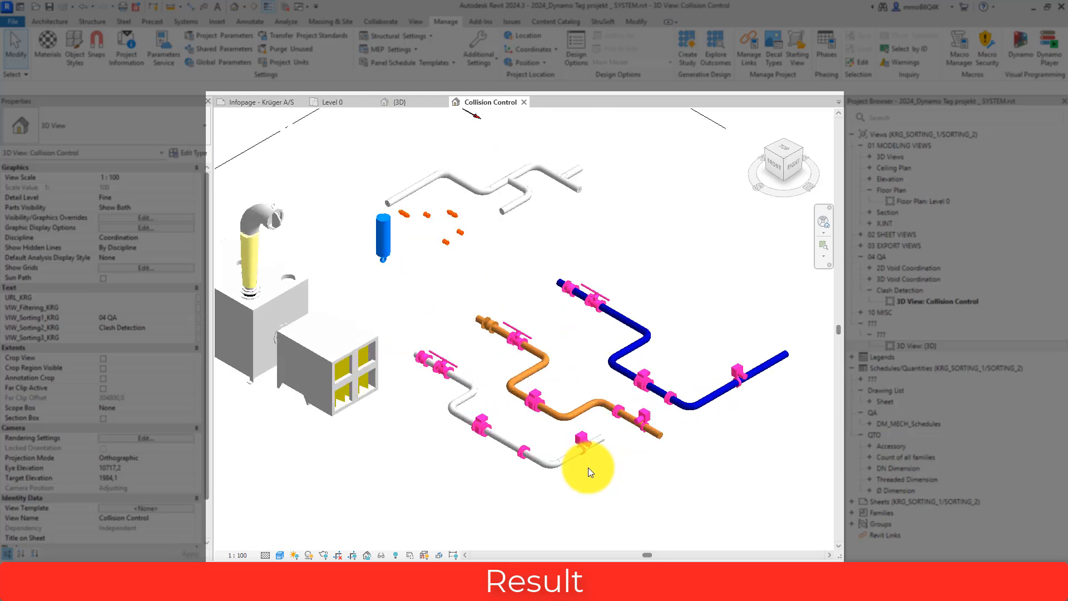
scroll(647, 346, "up", 1)
scroll(663, 408, "down", 1)
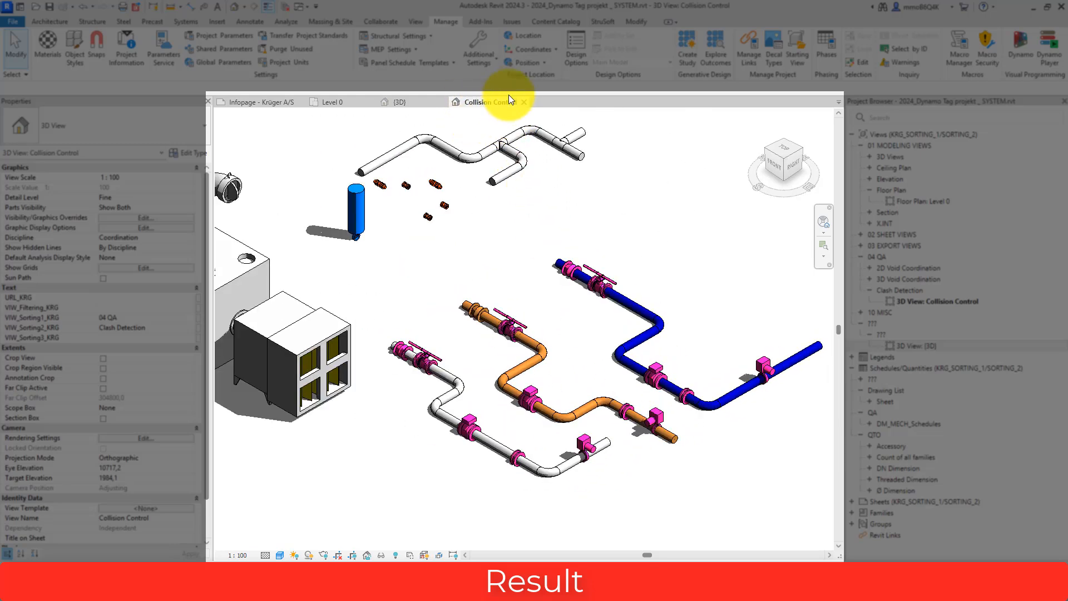
scroll(594, 226, "up", 4)
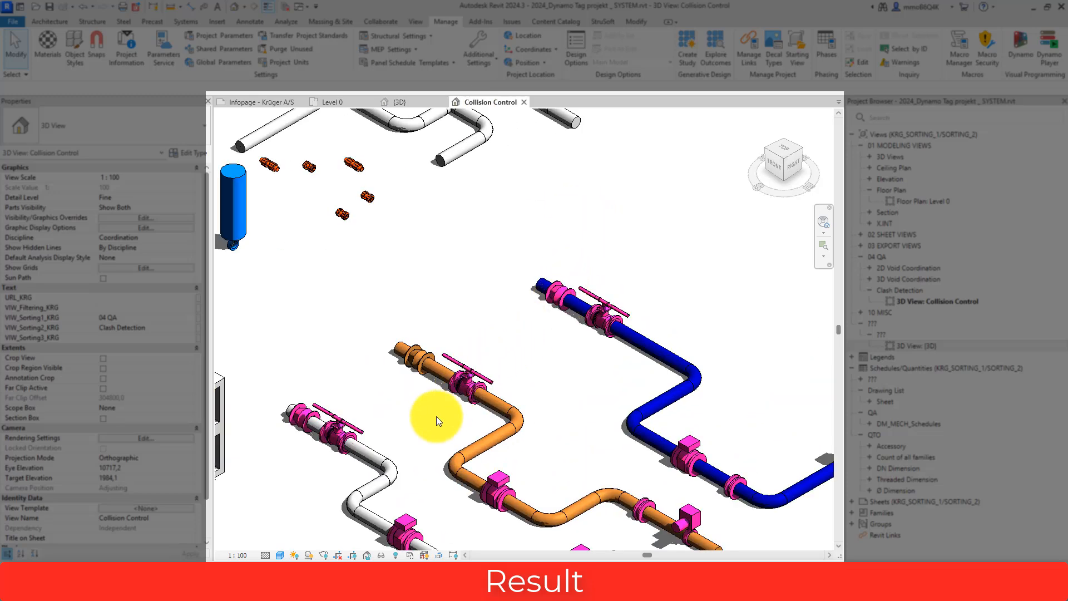
scroll(437, 416, "up", 3)
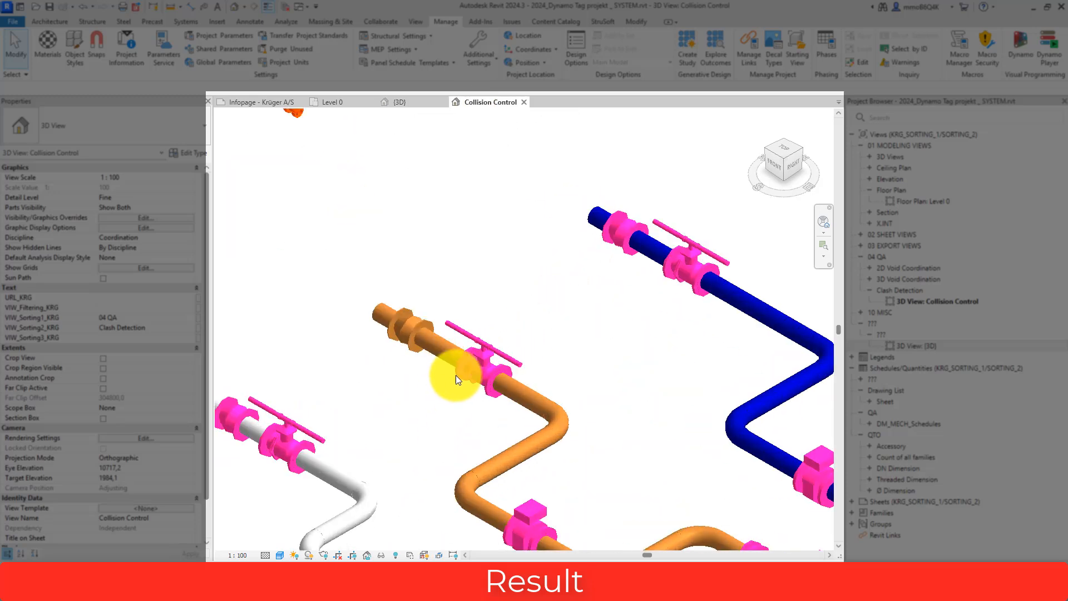
left_click(483, 357)
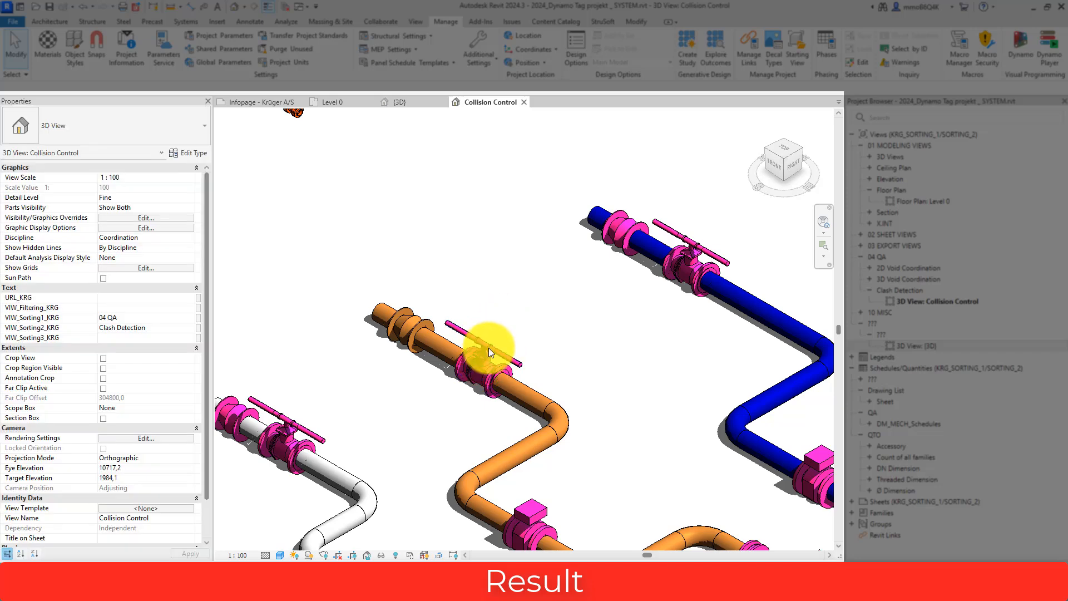
left_click(479, 359)
scroll(114, 432, "down", 3)
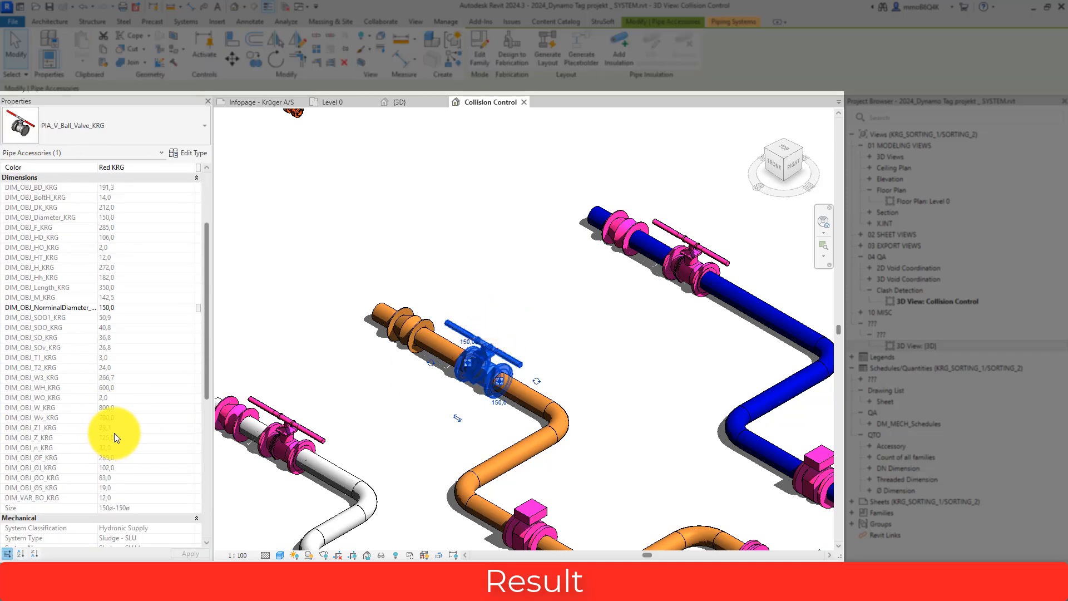
scroll(115, 433, "down", 5)
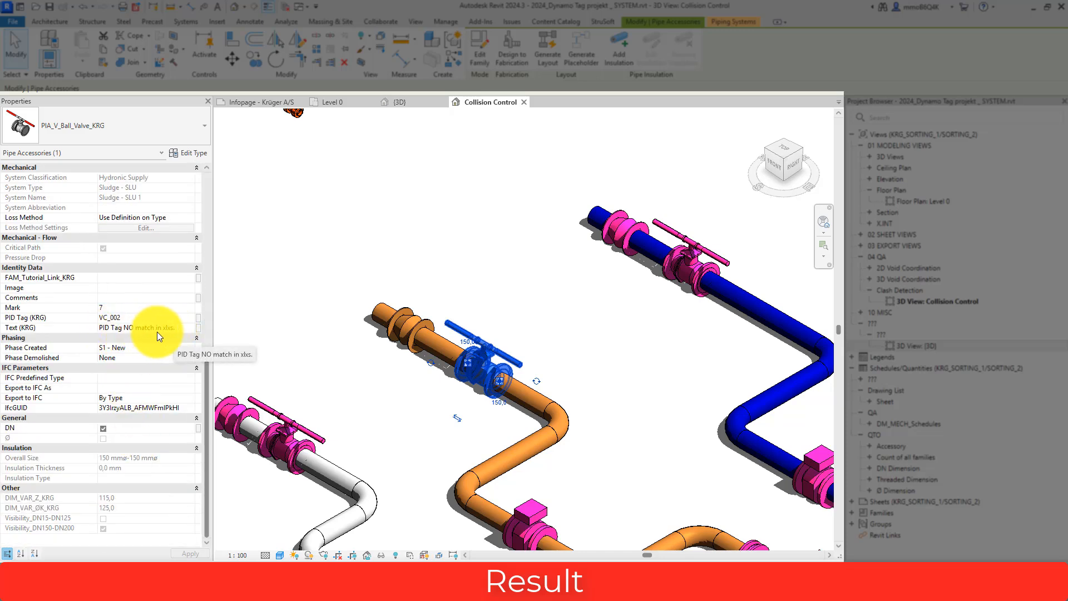
Check the PID Tag and Text (KRG) values of the orange pipeline's check valve and of one loose PIA_PPV_Check_Valve_KRG.
left_click(405, 337)
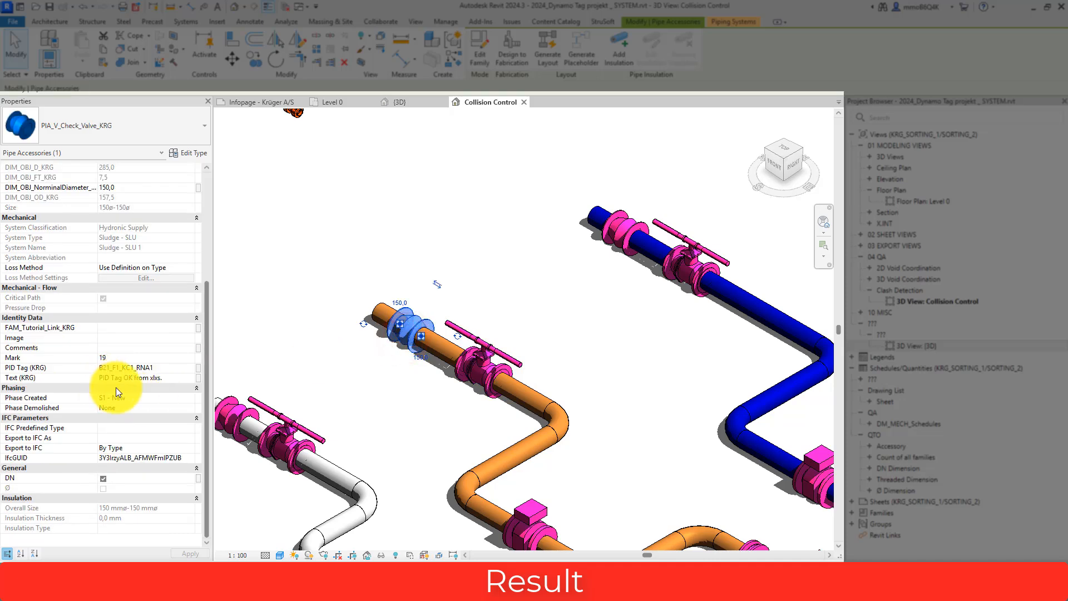
scroll(486, 471, "down", 5)
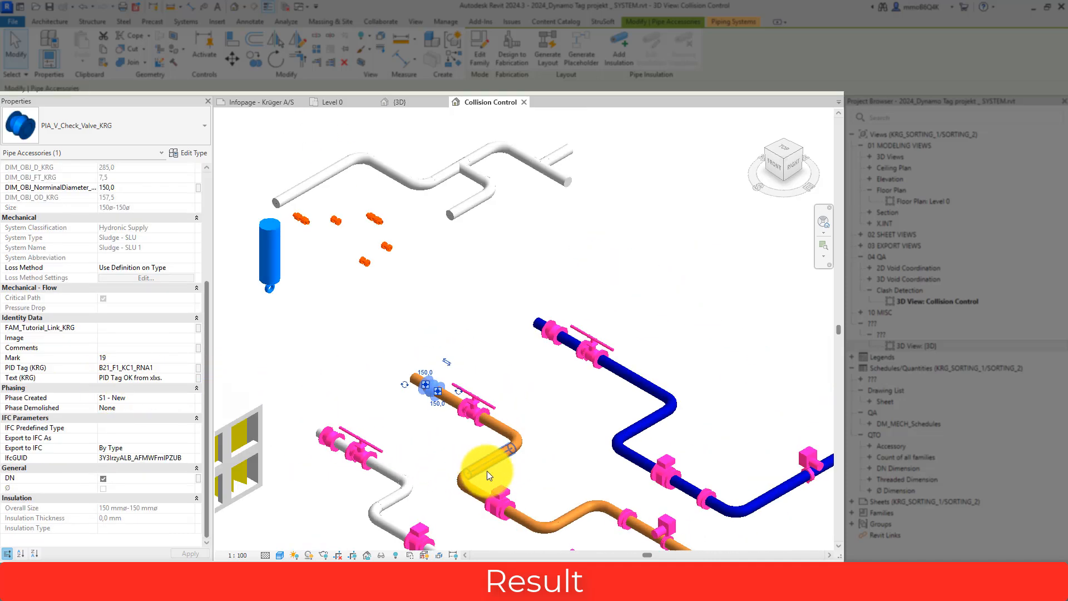
scroll(359, 309, "up", 10)
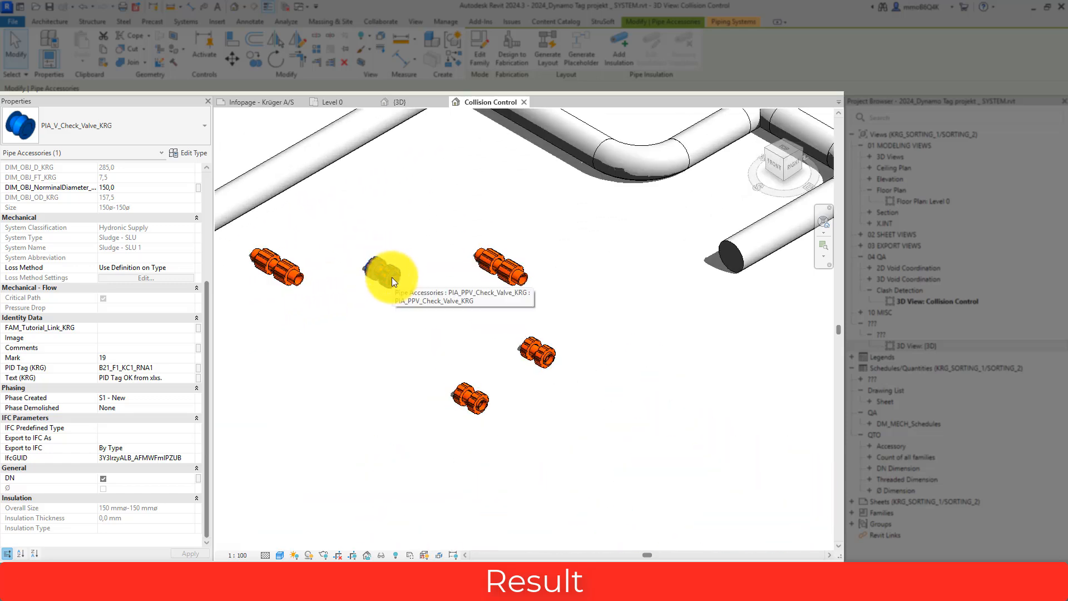
left_click(391, 277)
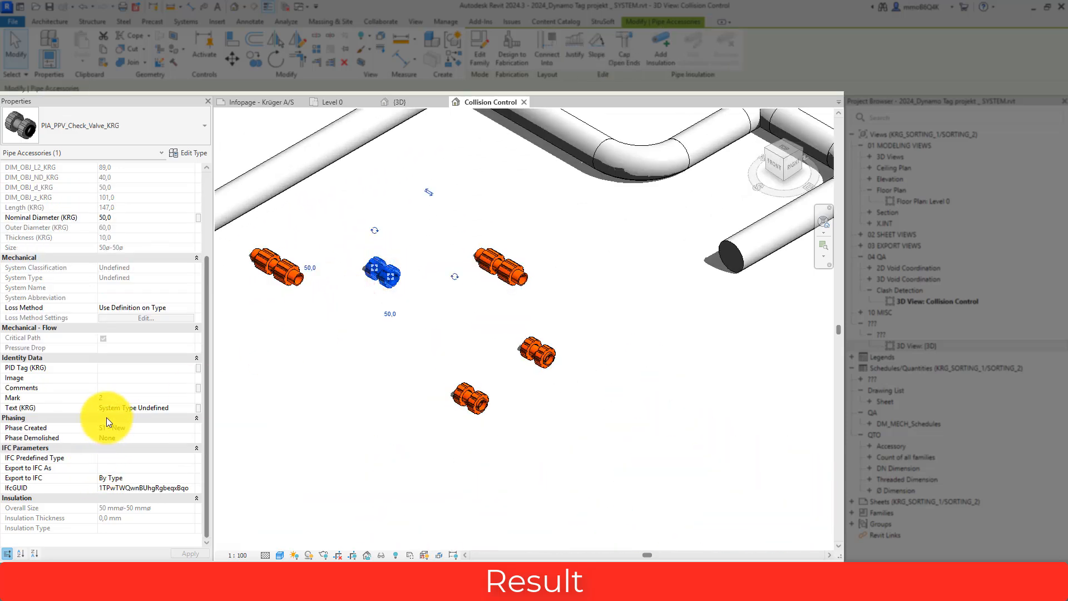
left_click(418, 435)
Open PID Tag _ Schedule to review the Text (KRG) and PID Tag columns, and return to the Collision Control view.
left_click(860, 379)
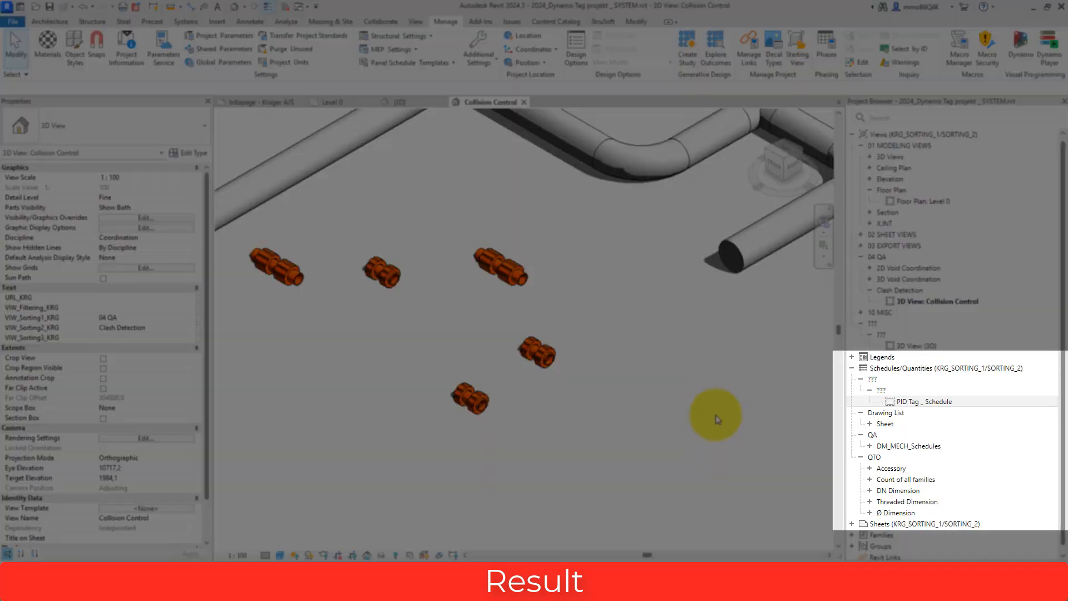
double_click(982, 403)
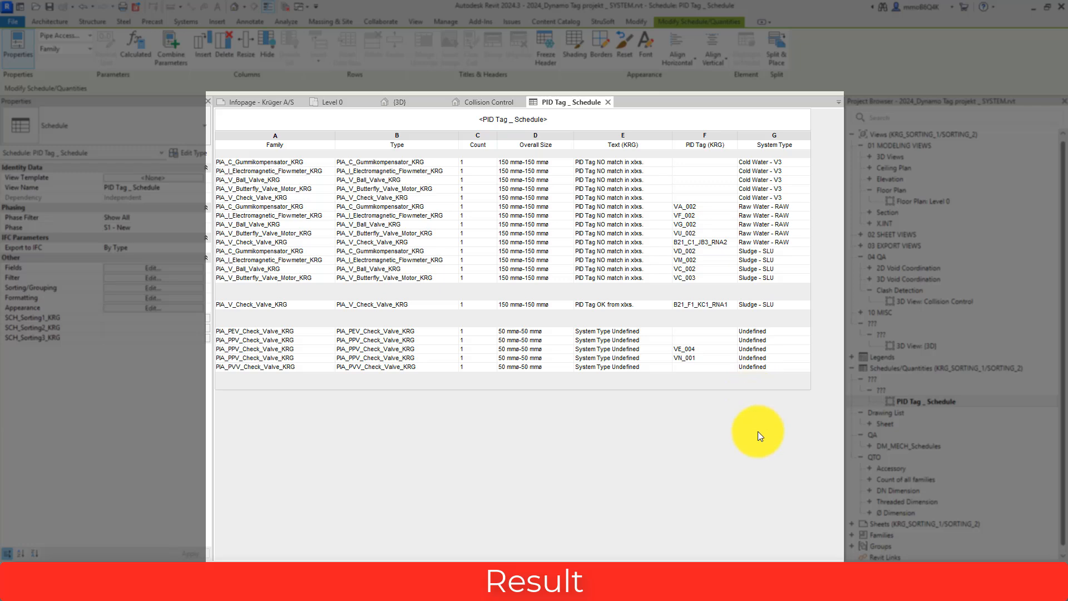
left_click(493, 105)
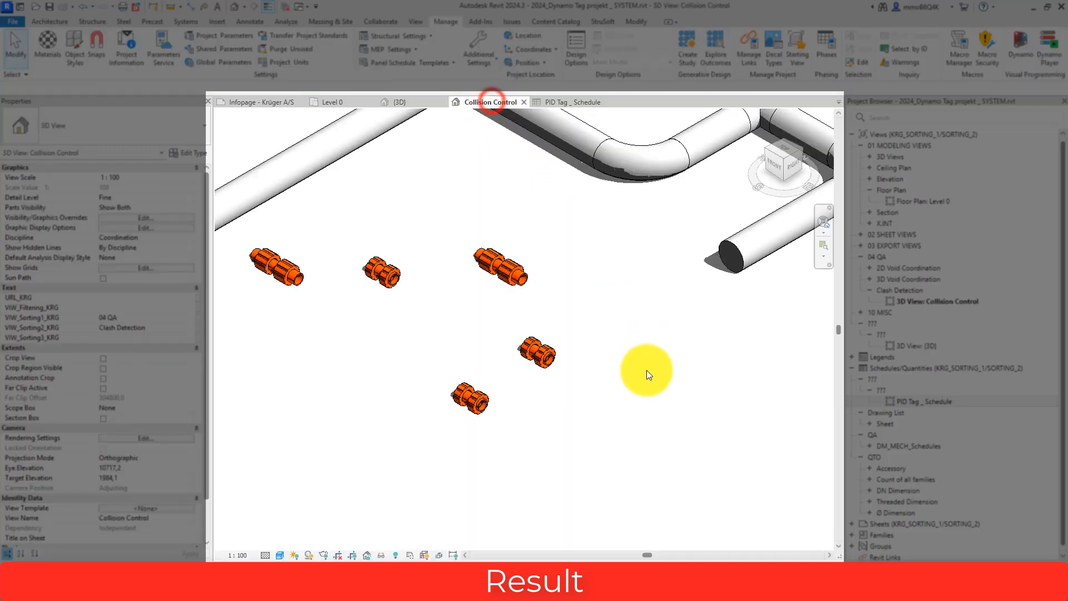
Review the filters and their colours in the Collision Control view's Visibility/Graphic Overrides, and close the dialog.
left_click(646, 373)
scroll(411, 199, "down", 3)
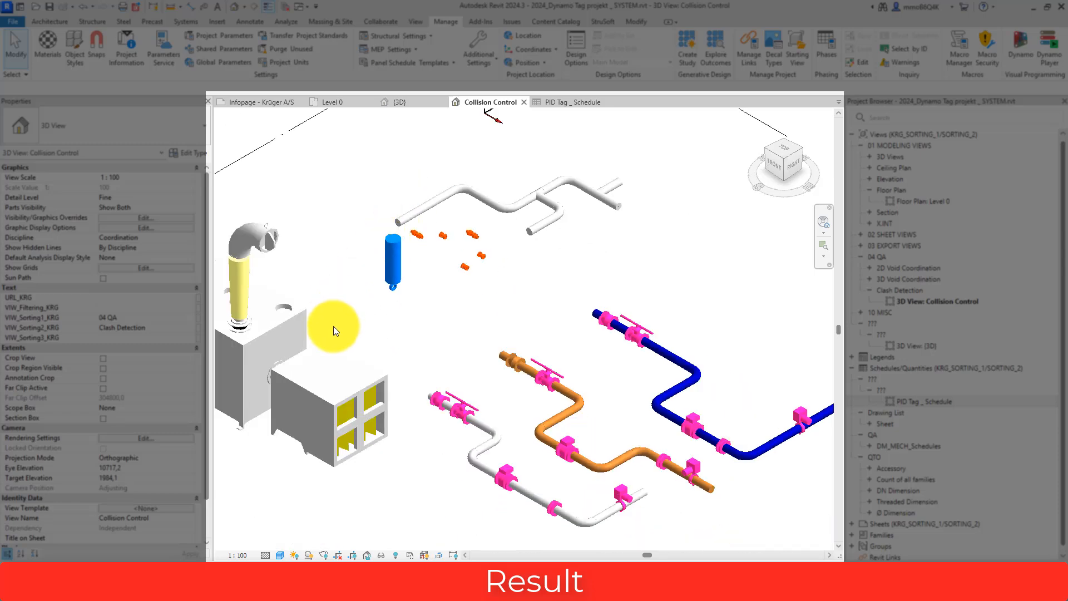
key("v")
key("v")
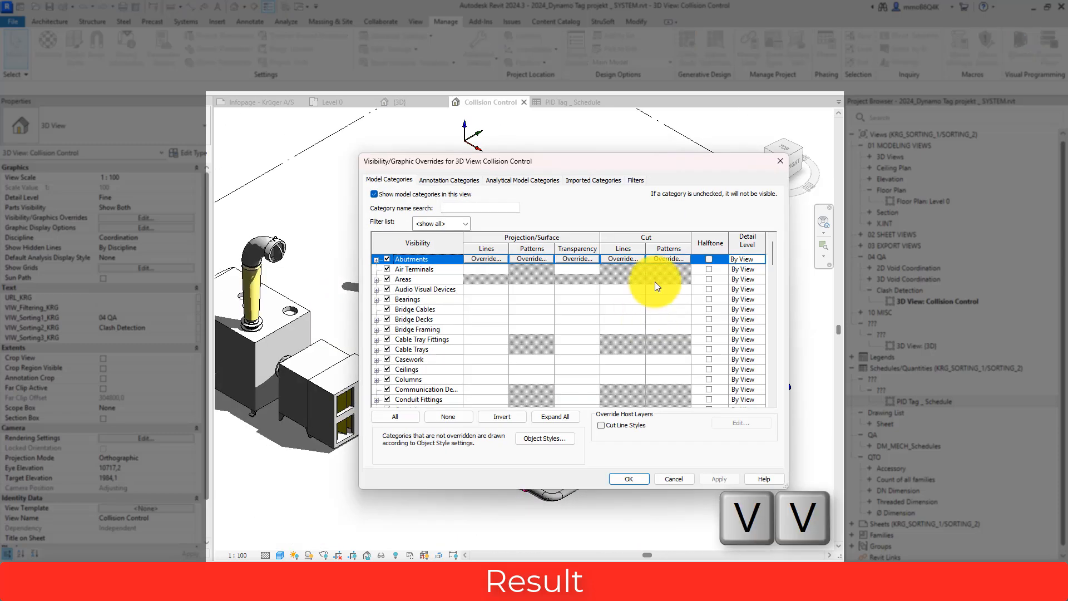
left_click(639, 178)
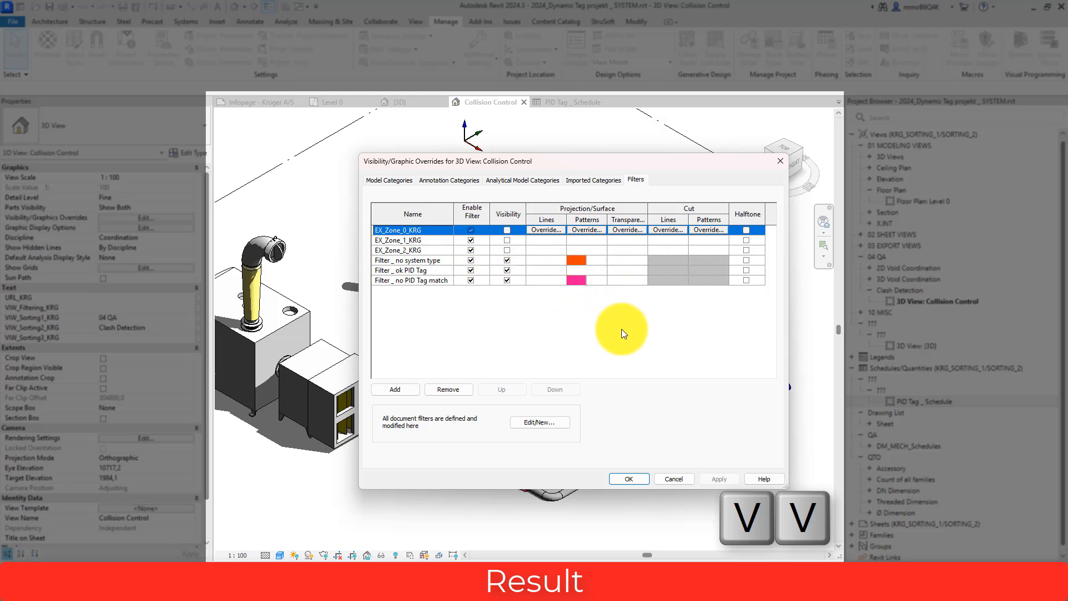
left_click(629, 479)
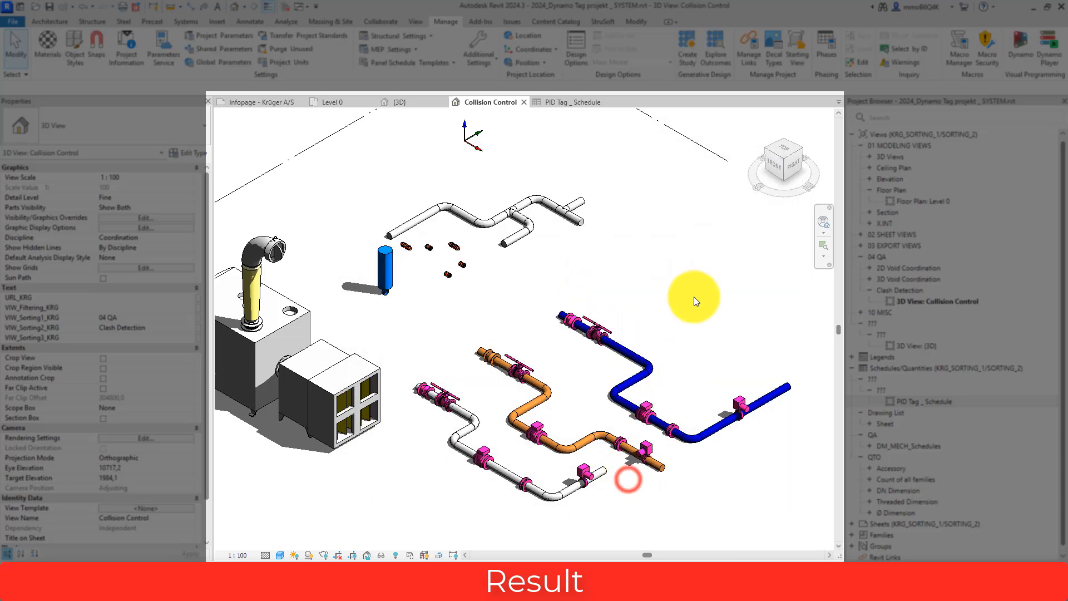
left_click(693, 253)
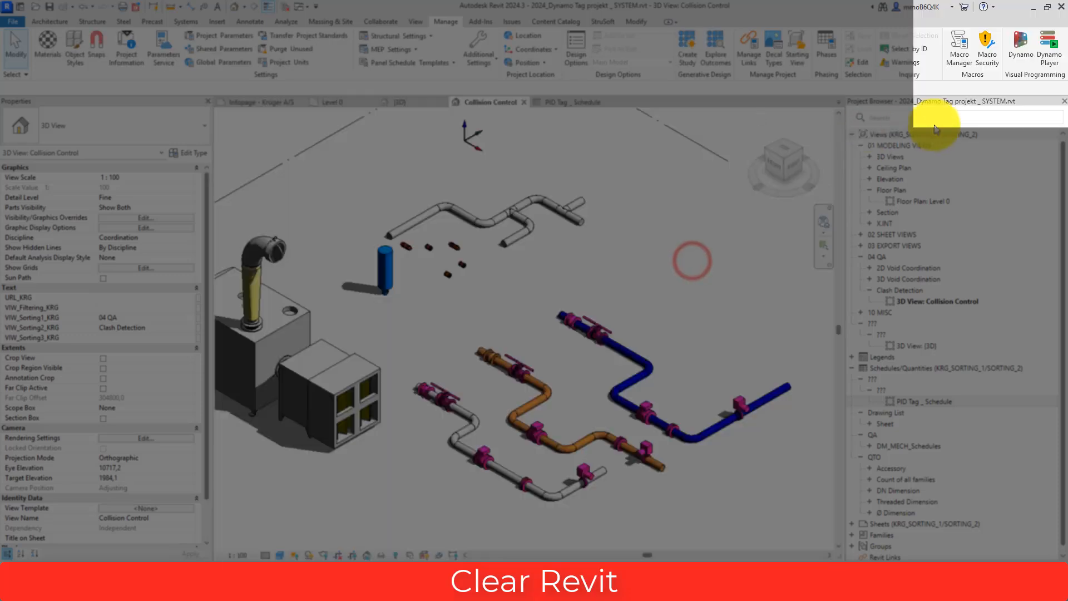
Run the DYN_2024_TagNumbering_ClearText_KRG script from Dynamo Player for Pipe Accessories in the Collision Control view, and close the player.
left_click(1056, 56)
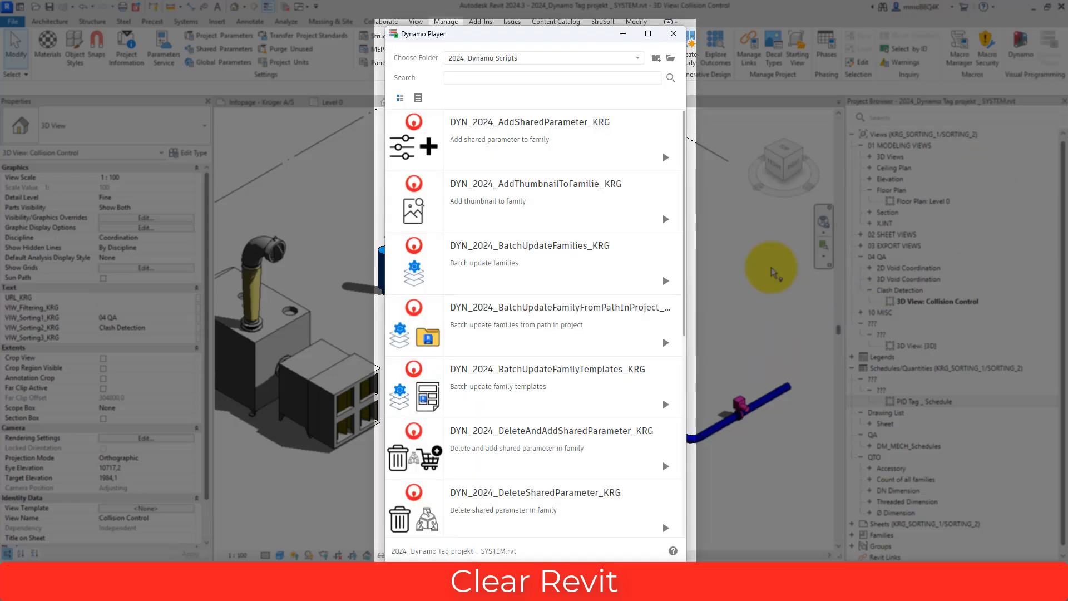
scroll(548, 328, "down", 2)
scroll(548, 328, "down", 5)
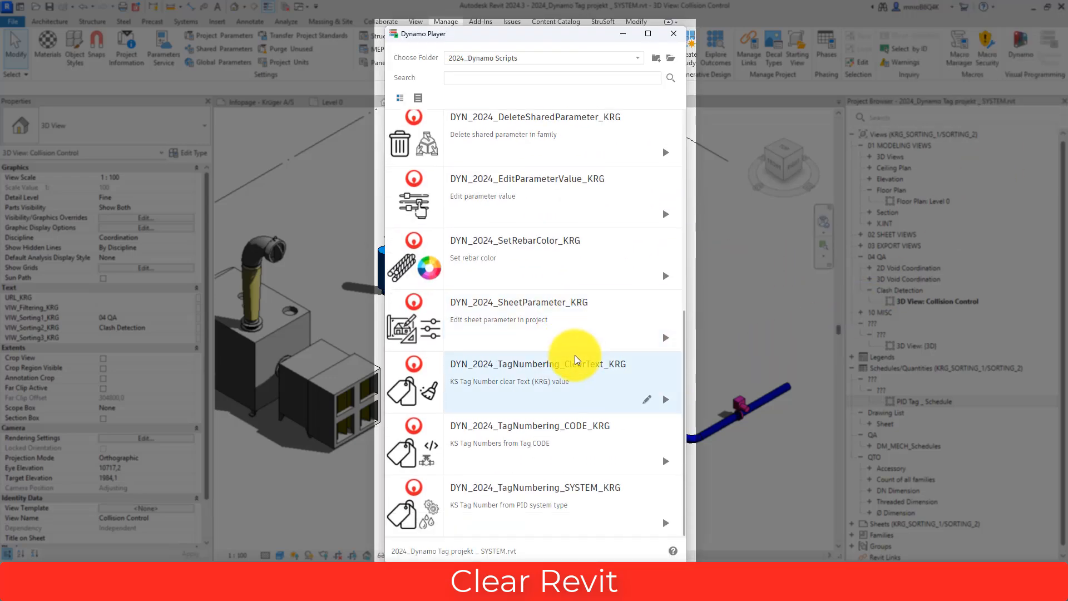
left_click(560, 379)
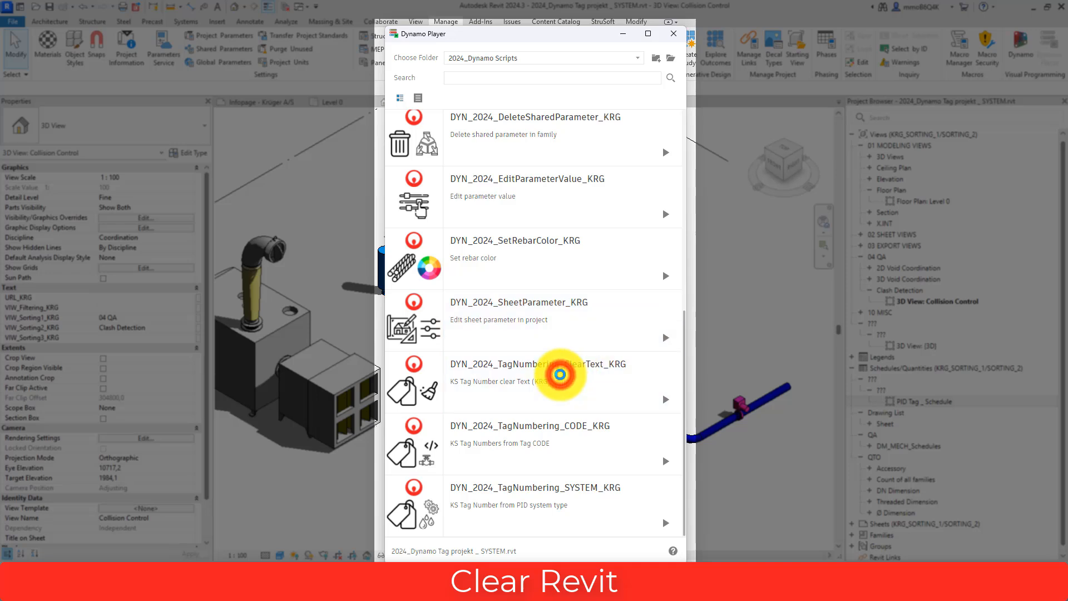
left_click(666, 331)
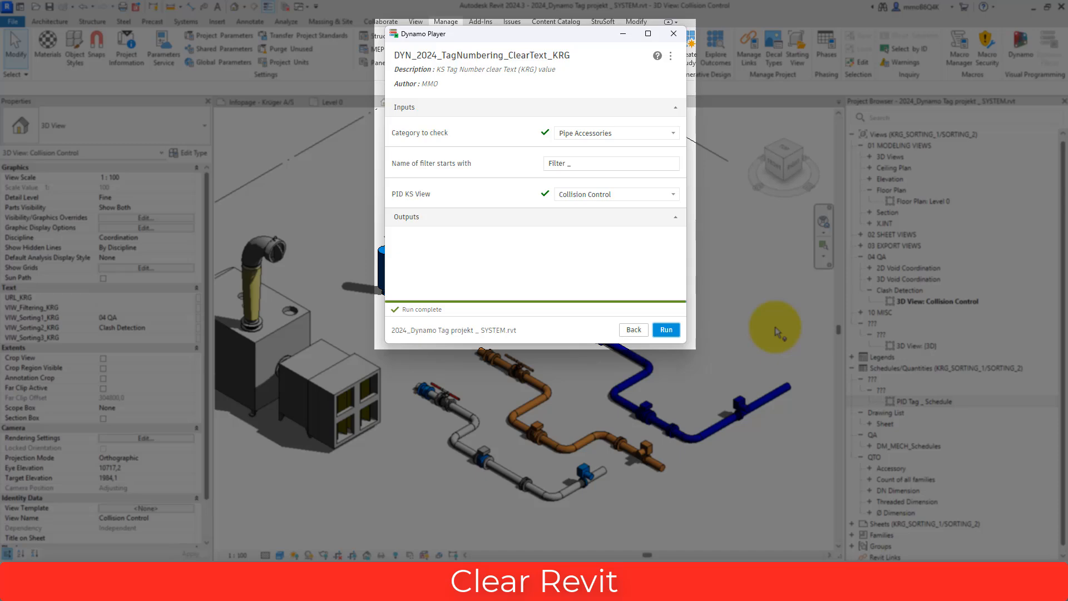
left_click(674, 32)
Inspect the cleared pipe accessories and check which filters remain in the Collision Control view's Visibility/Graphic Overrides.
scroll(619, 479, "up", 3)
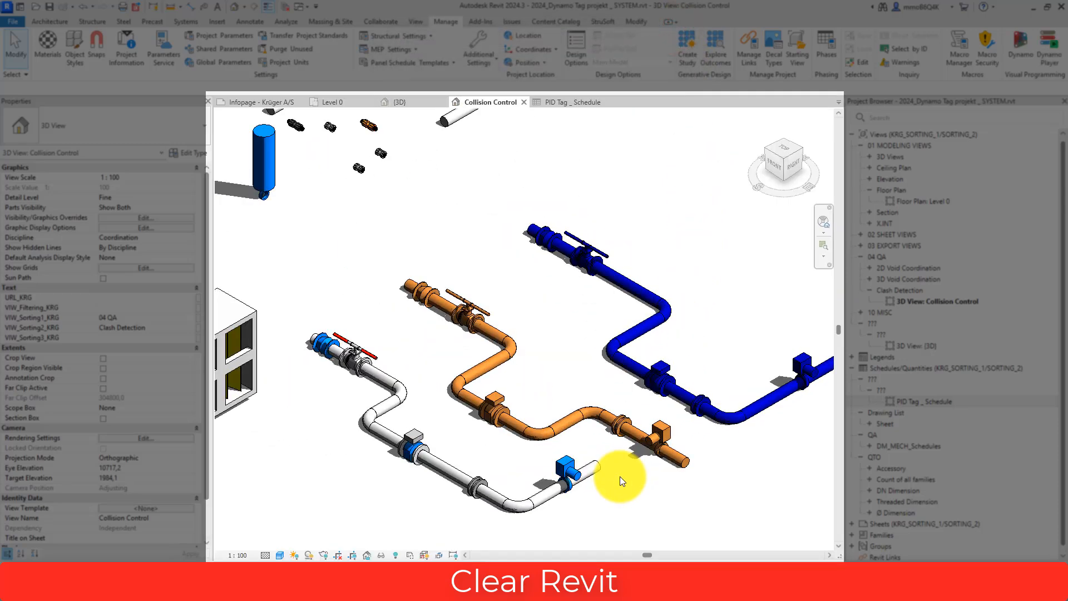
scroll(620, 479, "down", 1)
left_click(676, 200)
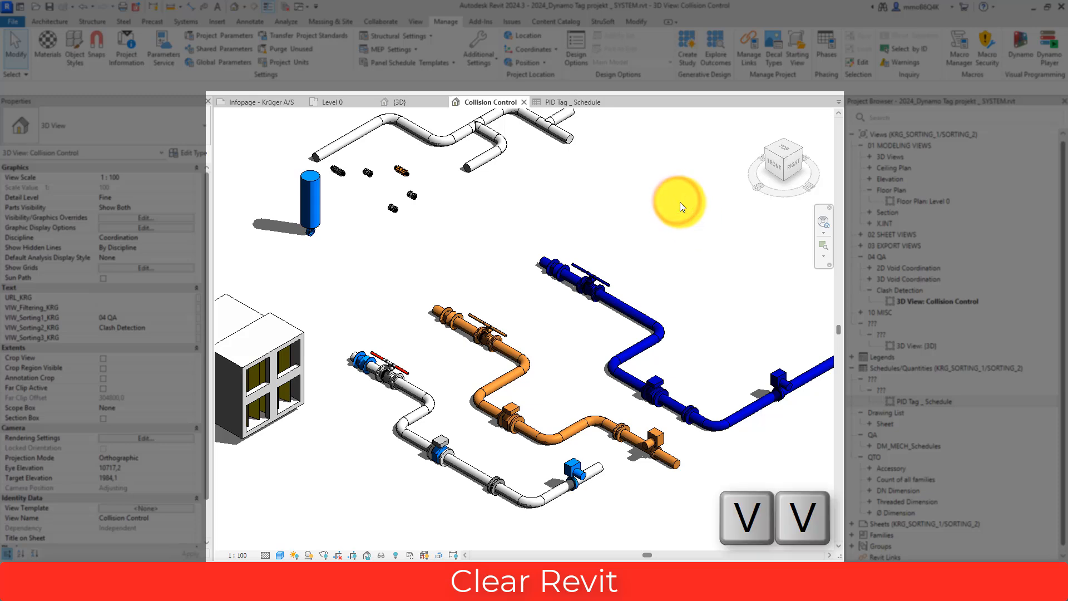
left_click(629, 182)
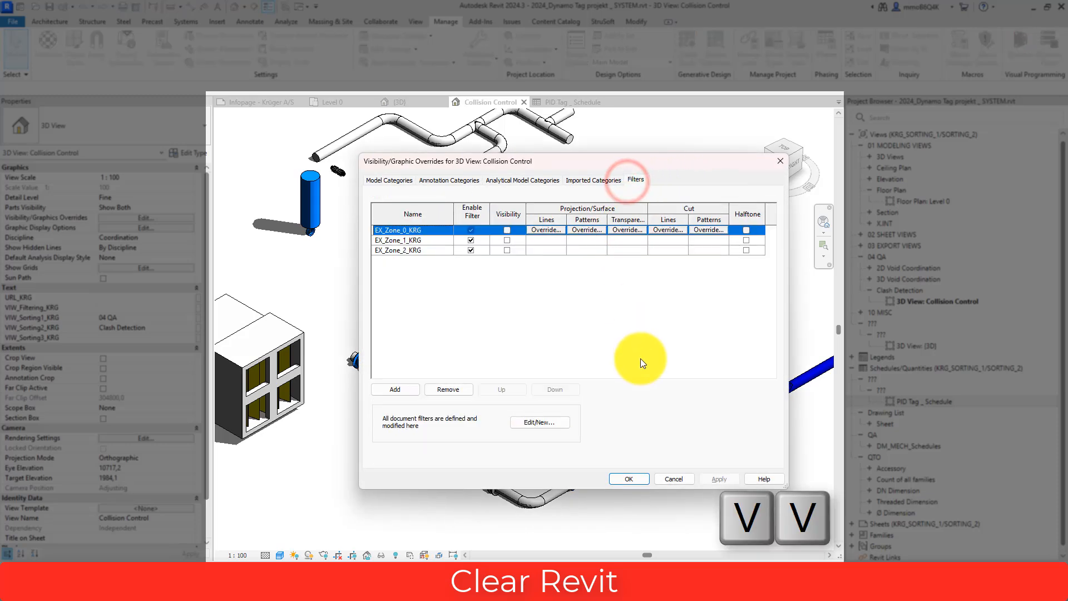
left_click(629, 479)
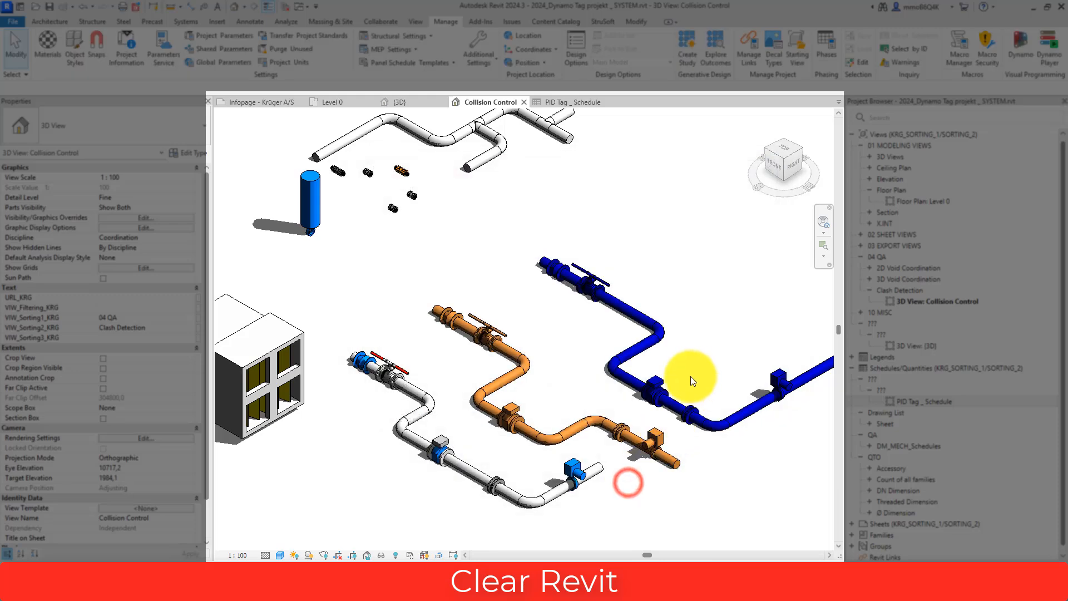
Check the Text (KRG) column in PID Tag _ Schedule, close the schedule, and return to the Collision Control view.
scroll(635, 248, "up", 1)
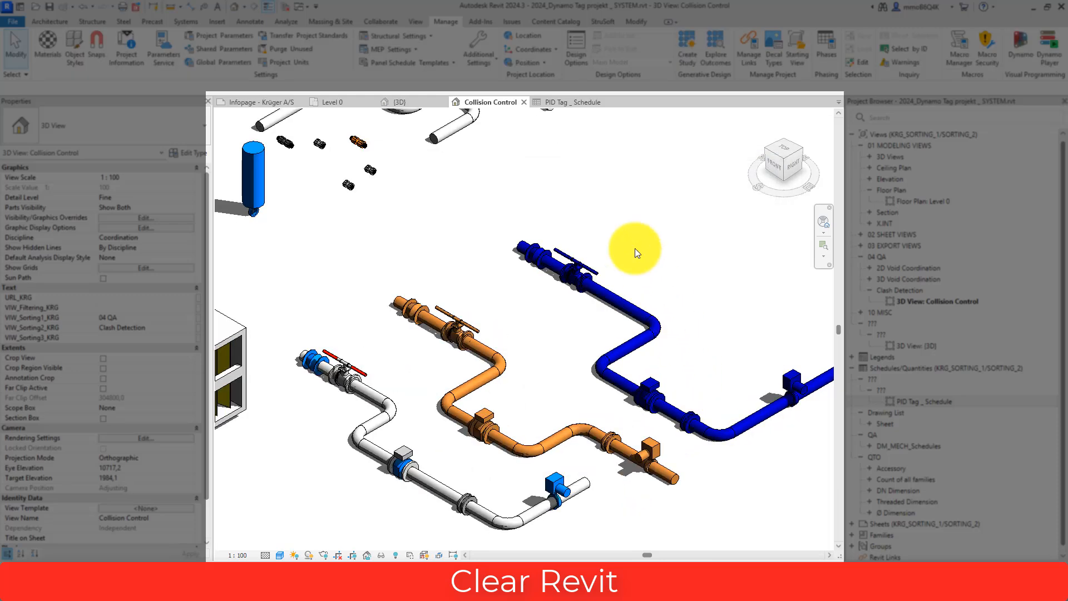
left_click(573, 103)
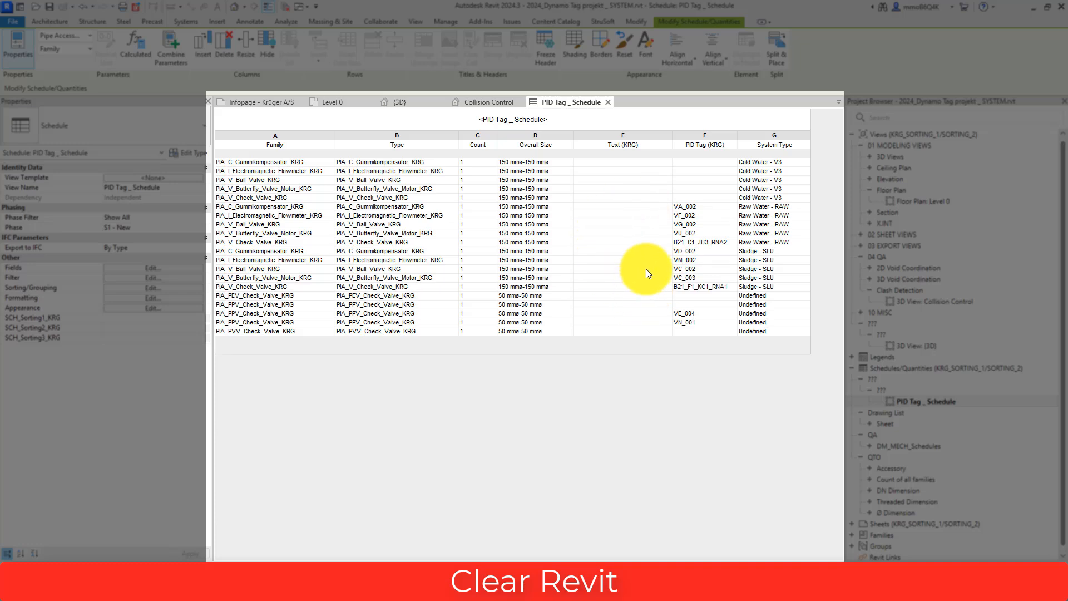
left_click(607, 101)
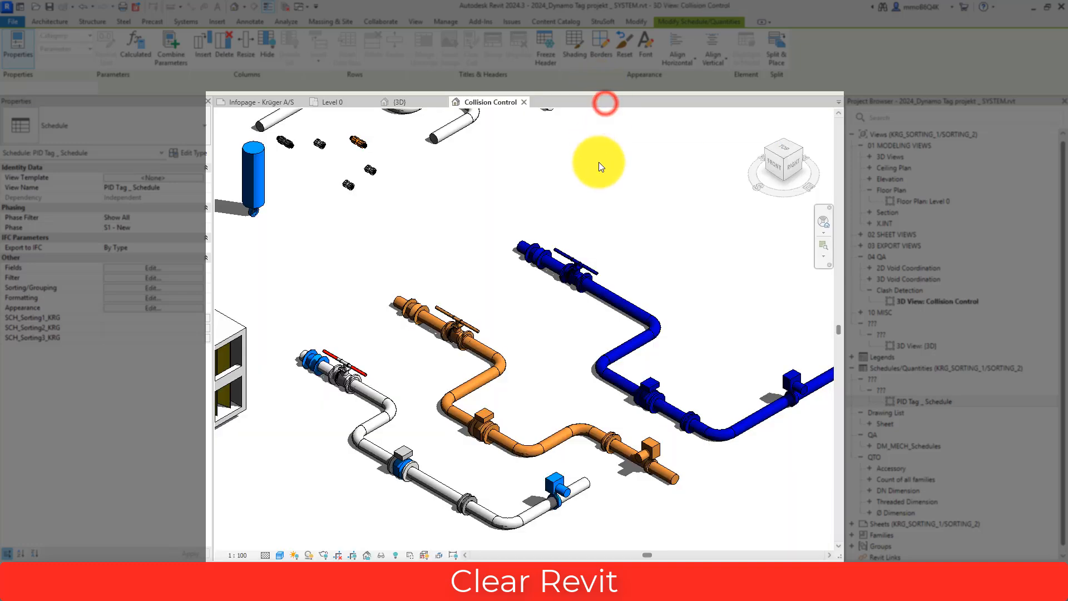
left_click(602, 204)
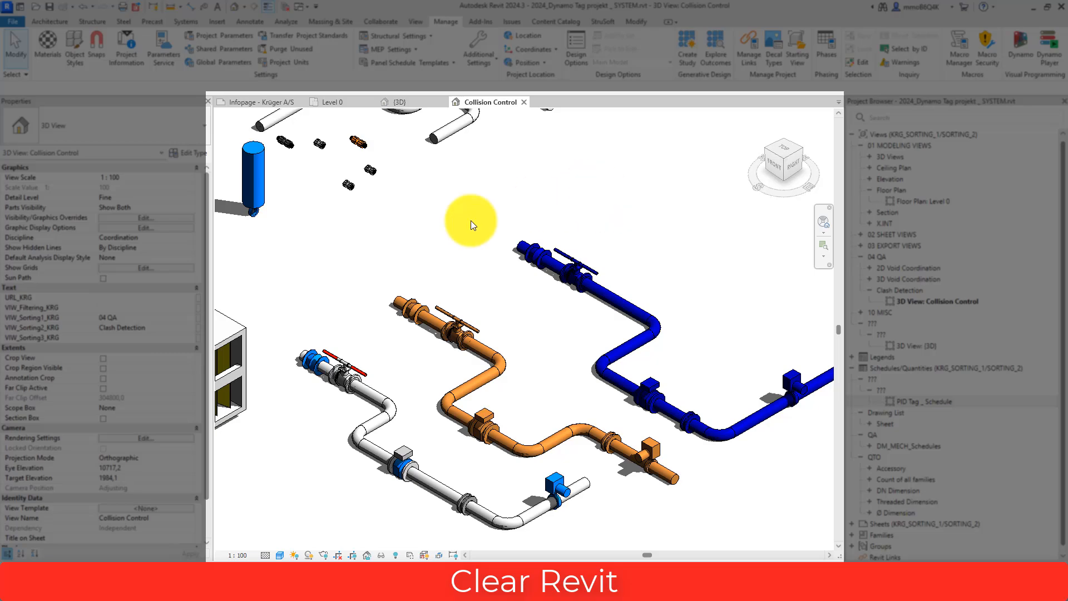